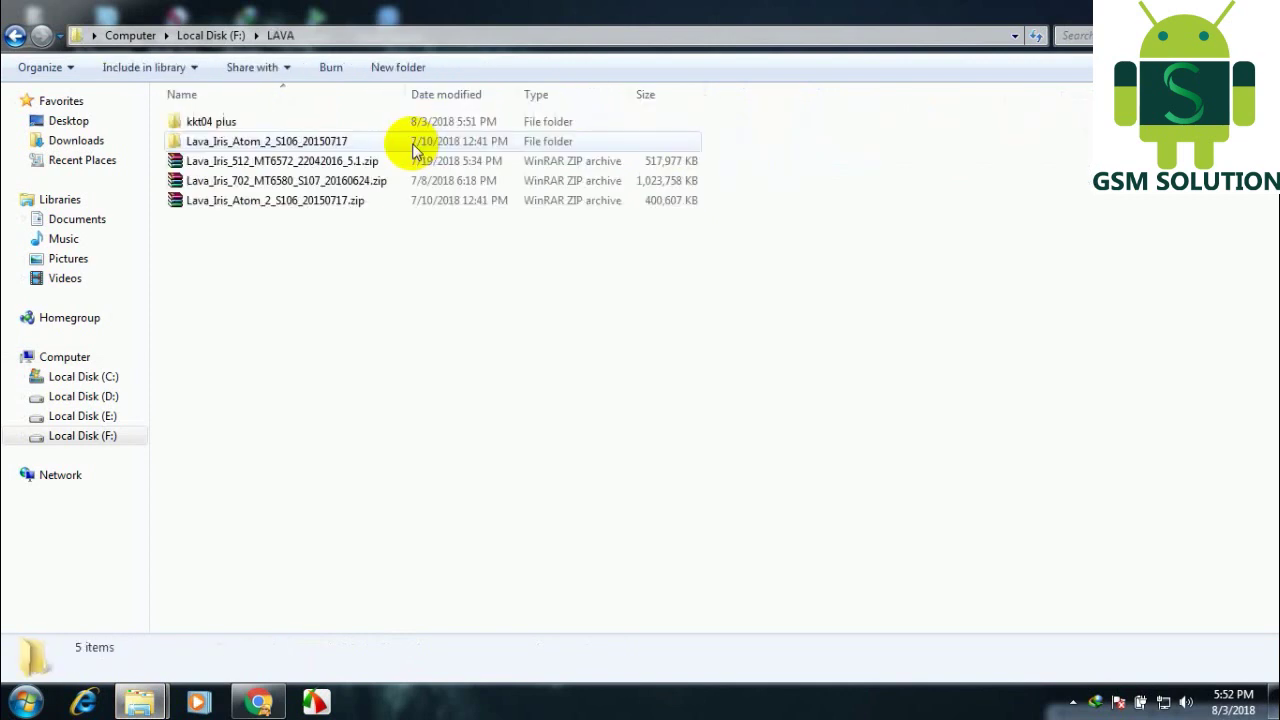
- Open the kkt04 plus folder and select the archives inside it
left_click(240, 136)
double_click(232, 122)
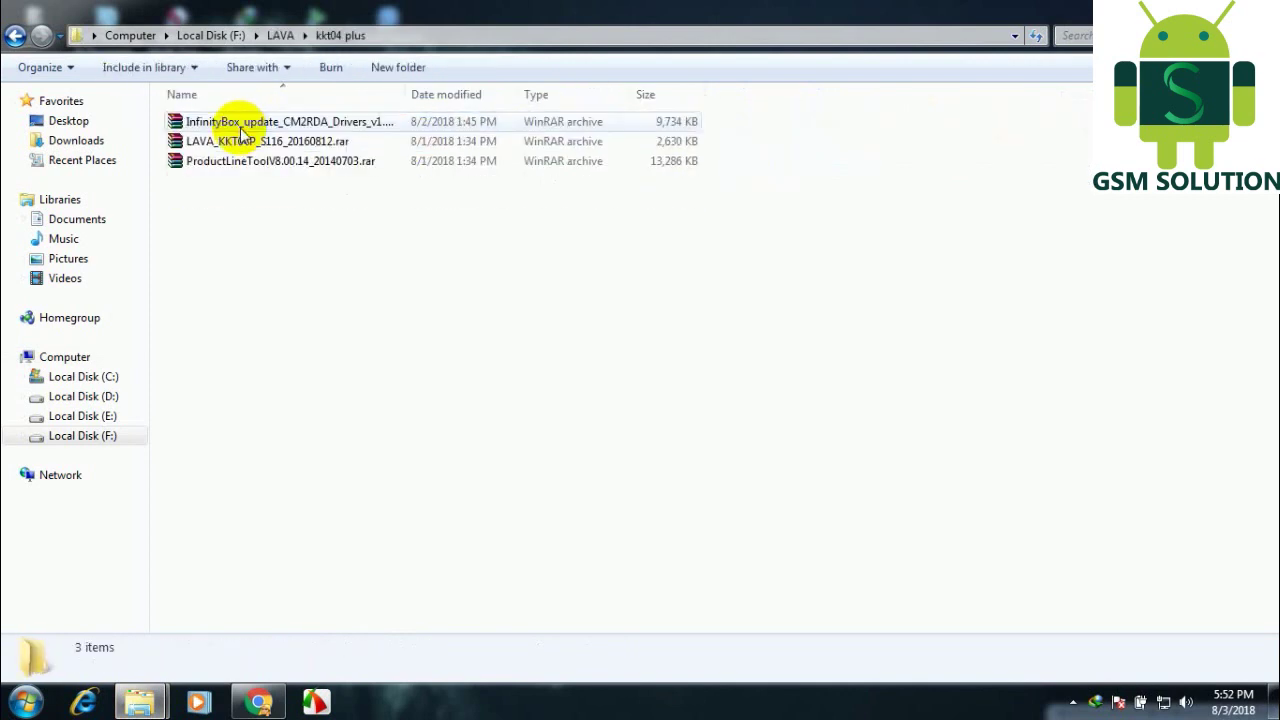
left_click_drag(306, 240, 400, 80)
left_click(407, 350)
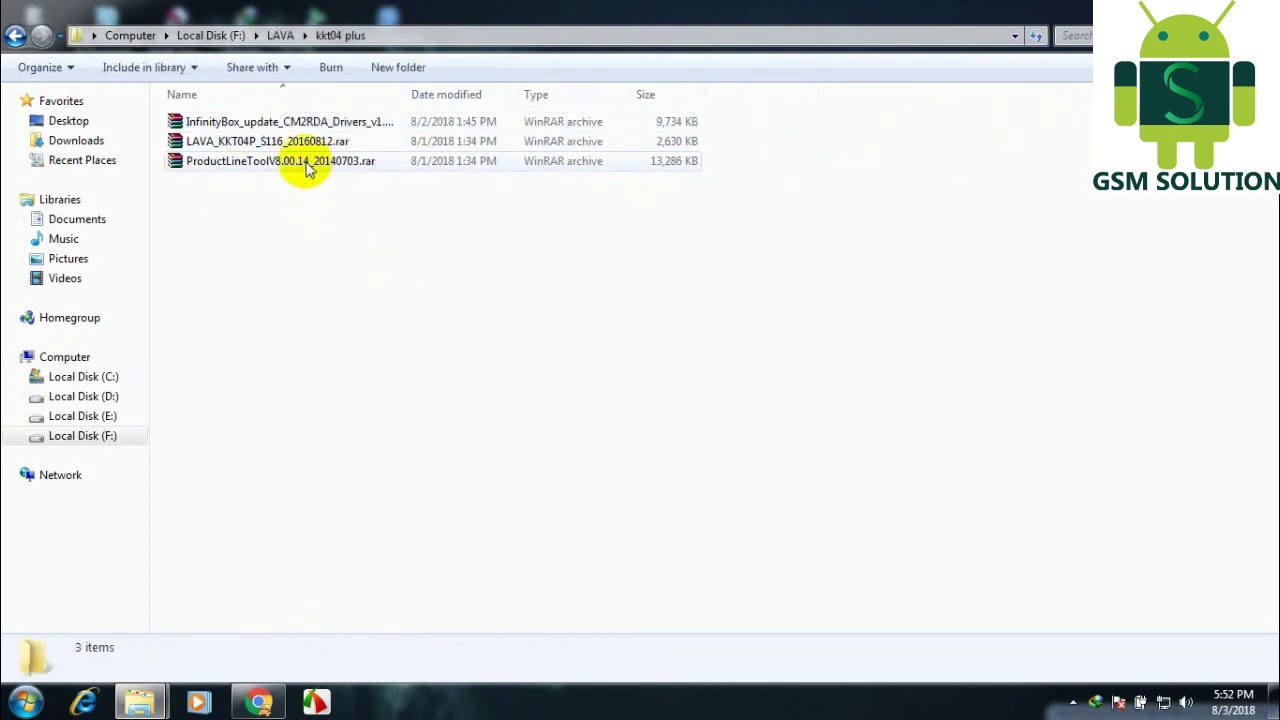
left_click(300, 161)
left_click(308, 121)
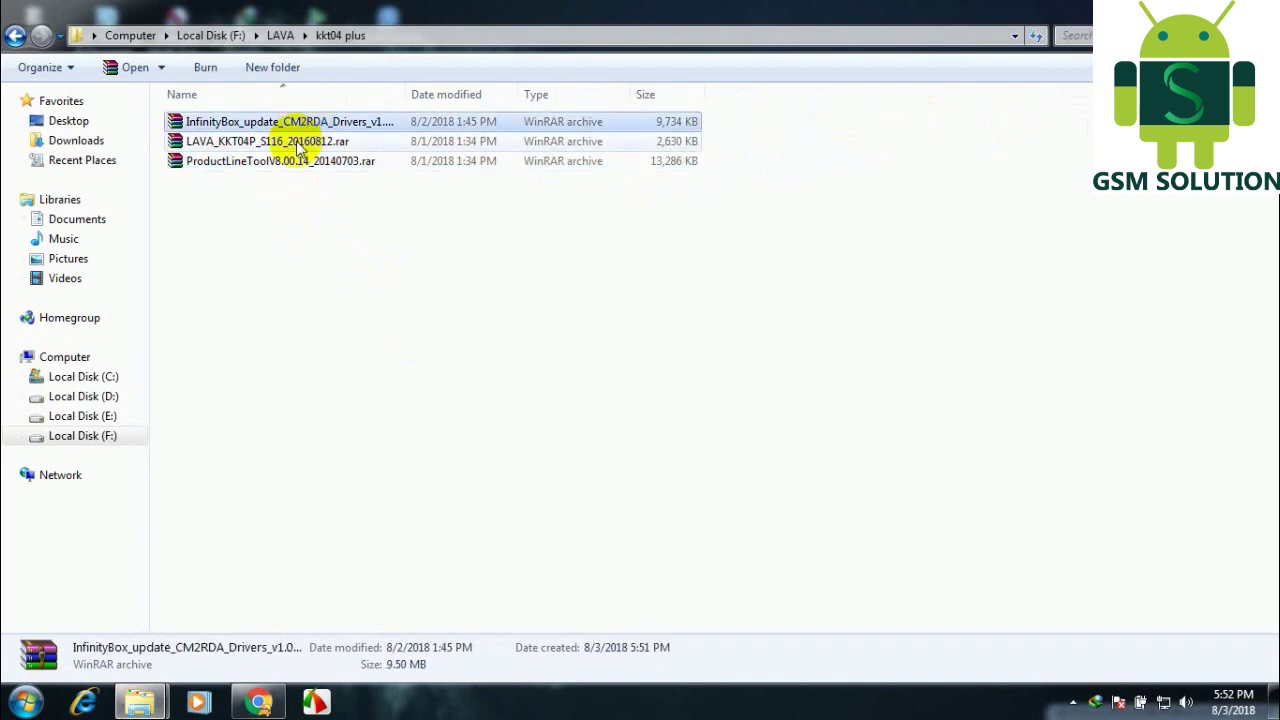
- Extract LAVA_KKT04P_S116_20160812.rar and ProductLineToolV8.00.14_20140703.rar, each into its own folder
right_click(300, 141)
left_click(366, 240)
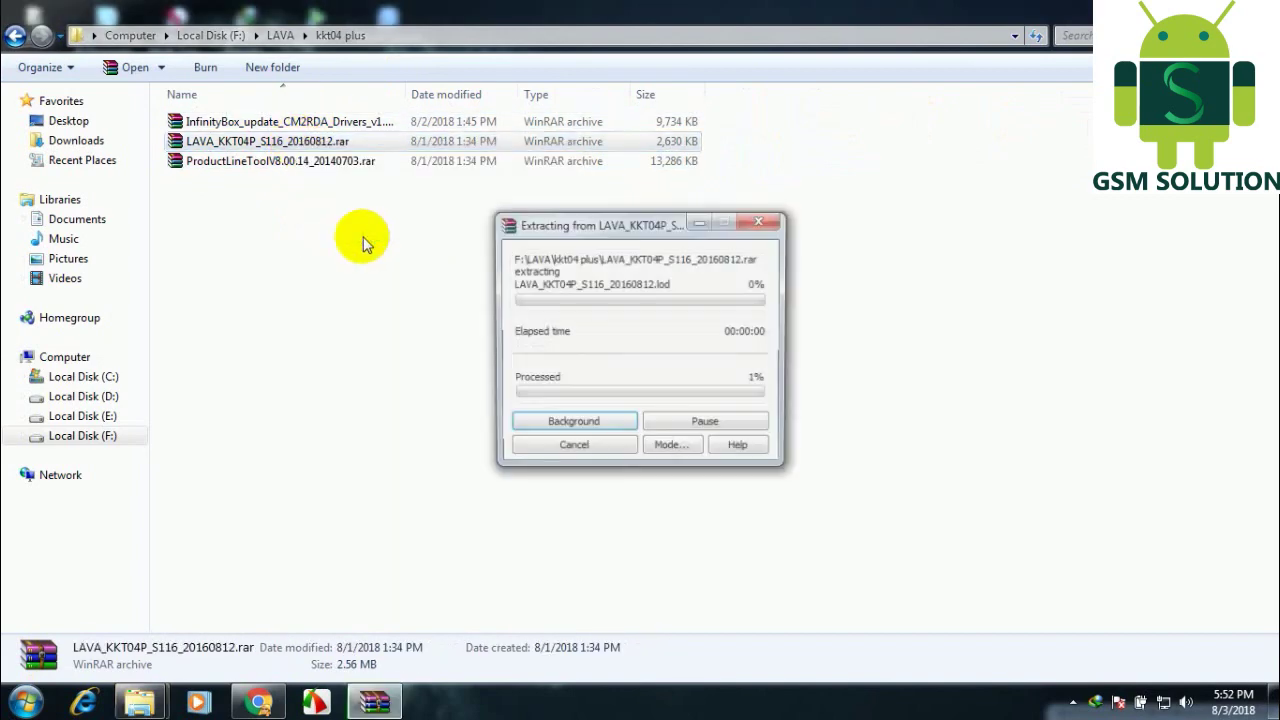
right_click(268, 190)
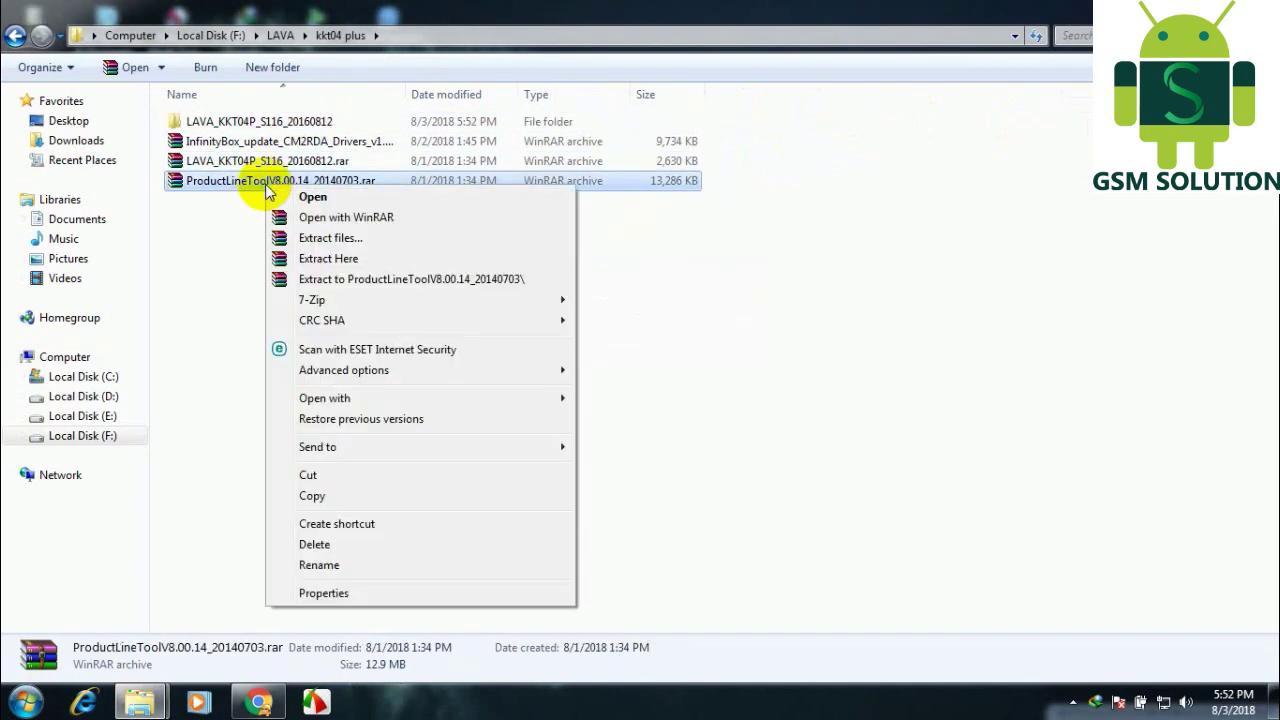
left_click(325, 279)
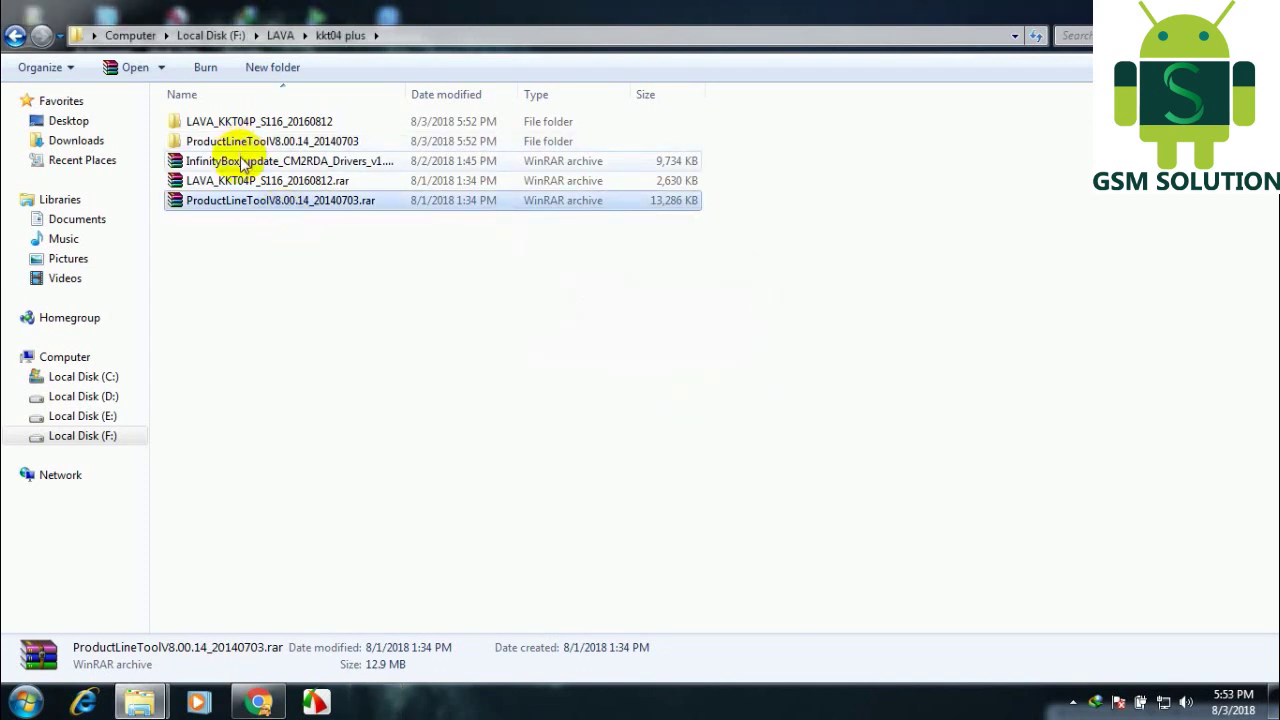
- Extract the InfinityBox archive, then accept the license and install the CM2RDA drivers
right_click(241, 163)
left_click(294, 251)
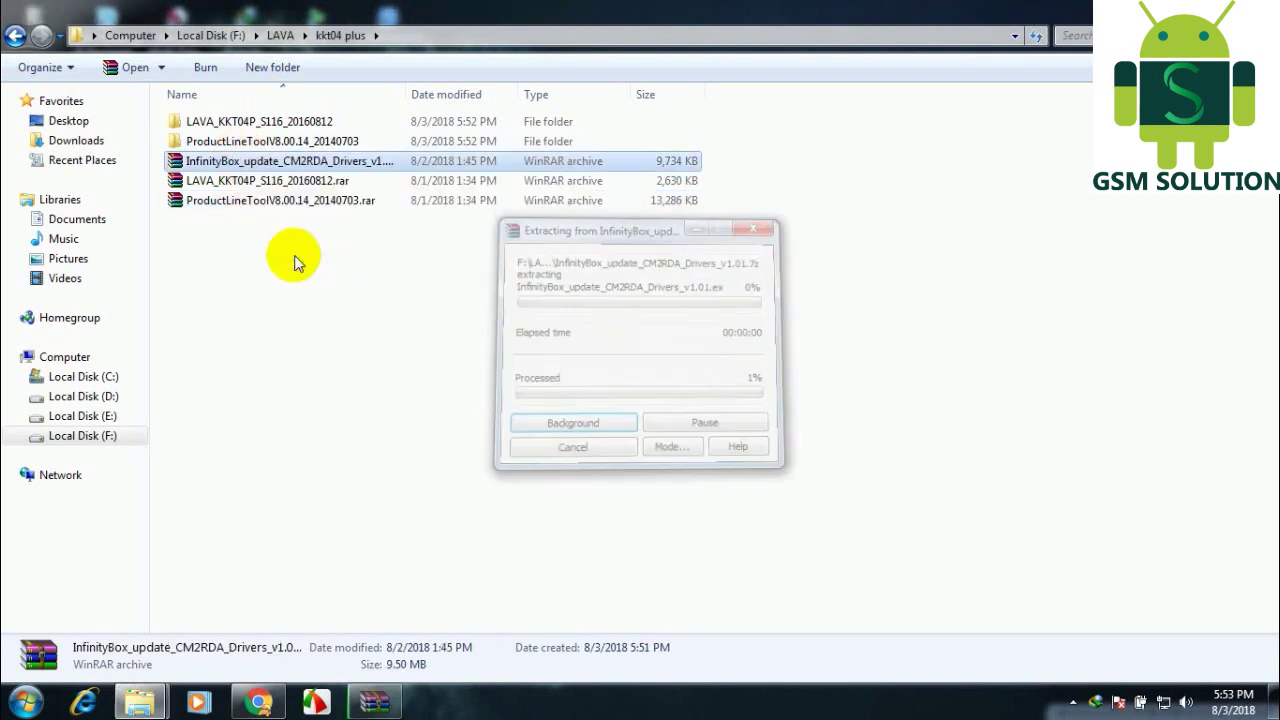
double_click(264, 128)
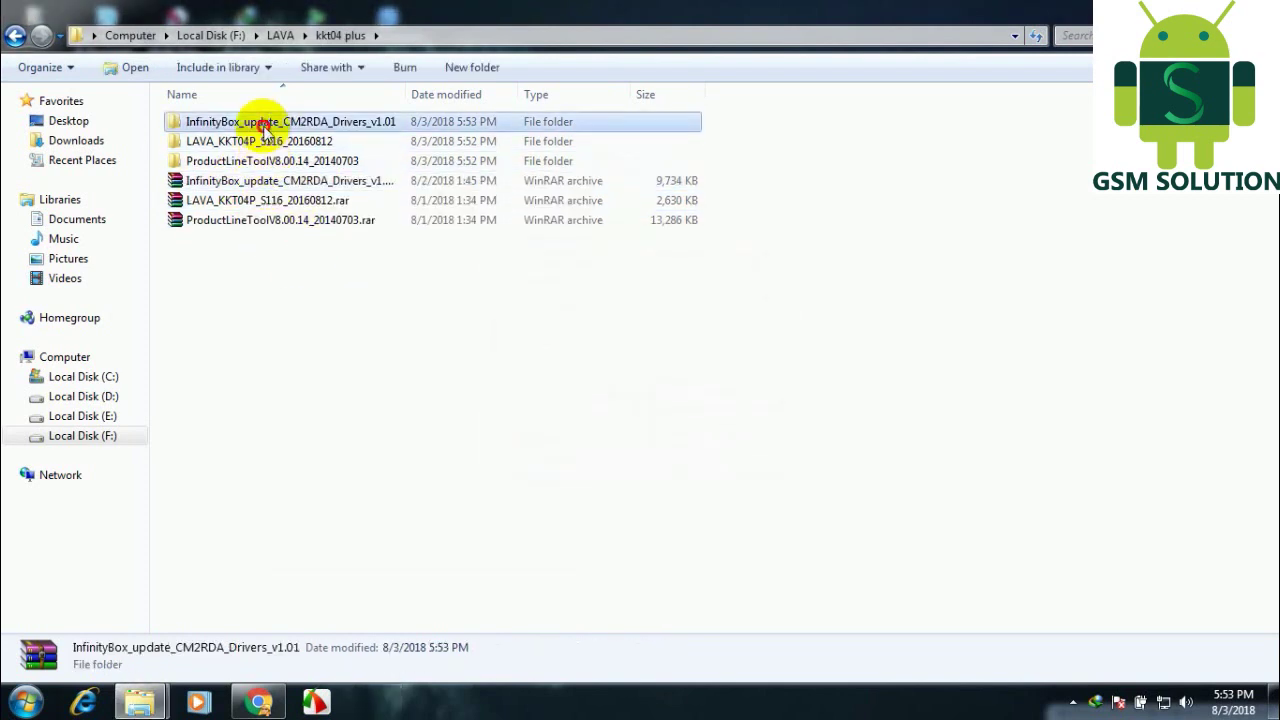
double_click(264, 128)
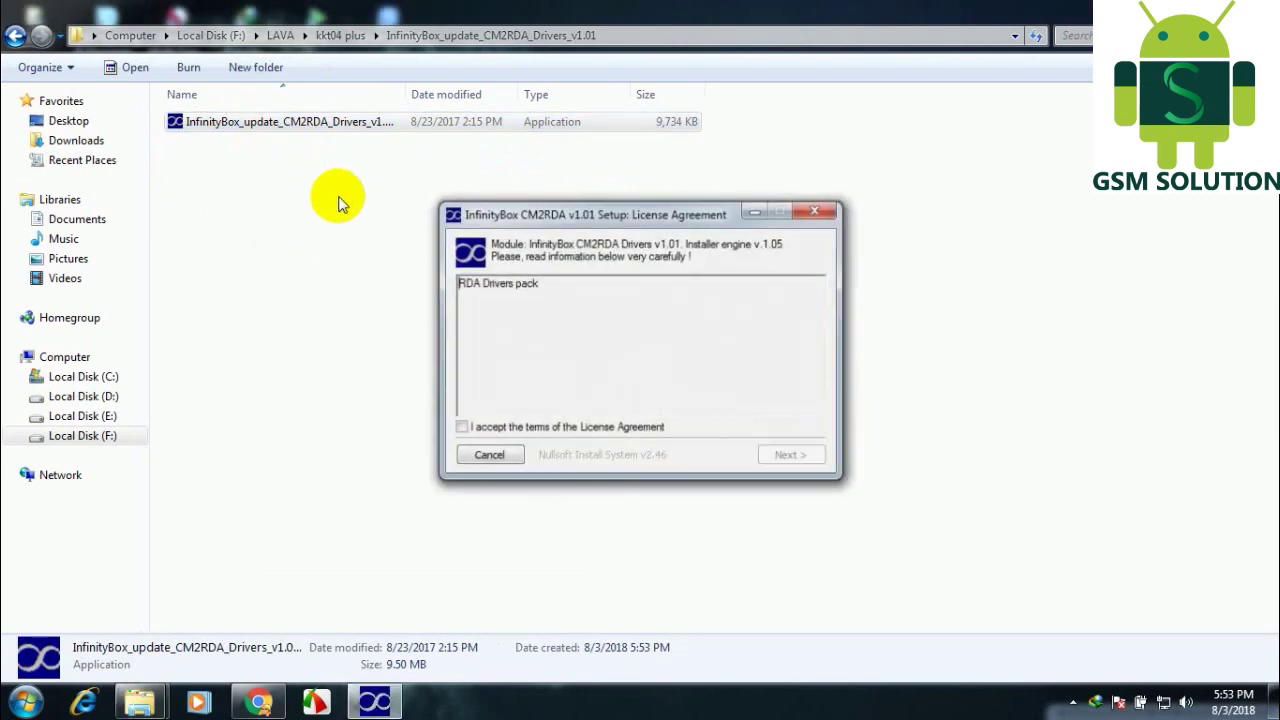
left_click(460, 427)
left_click(789, 455)
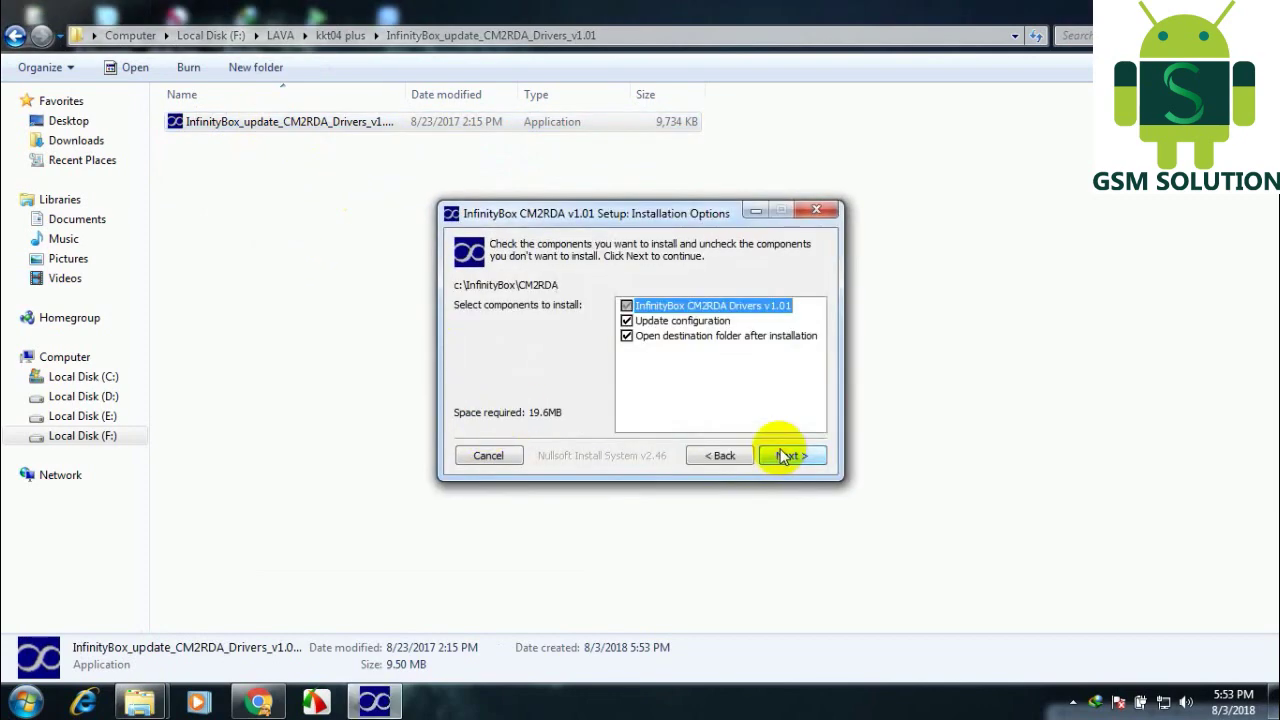
left_click(789, 455)
left_click(789, 455)
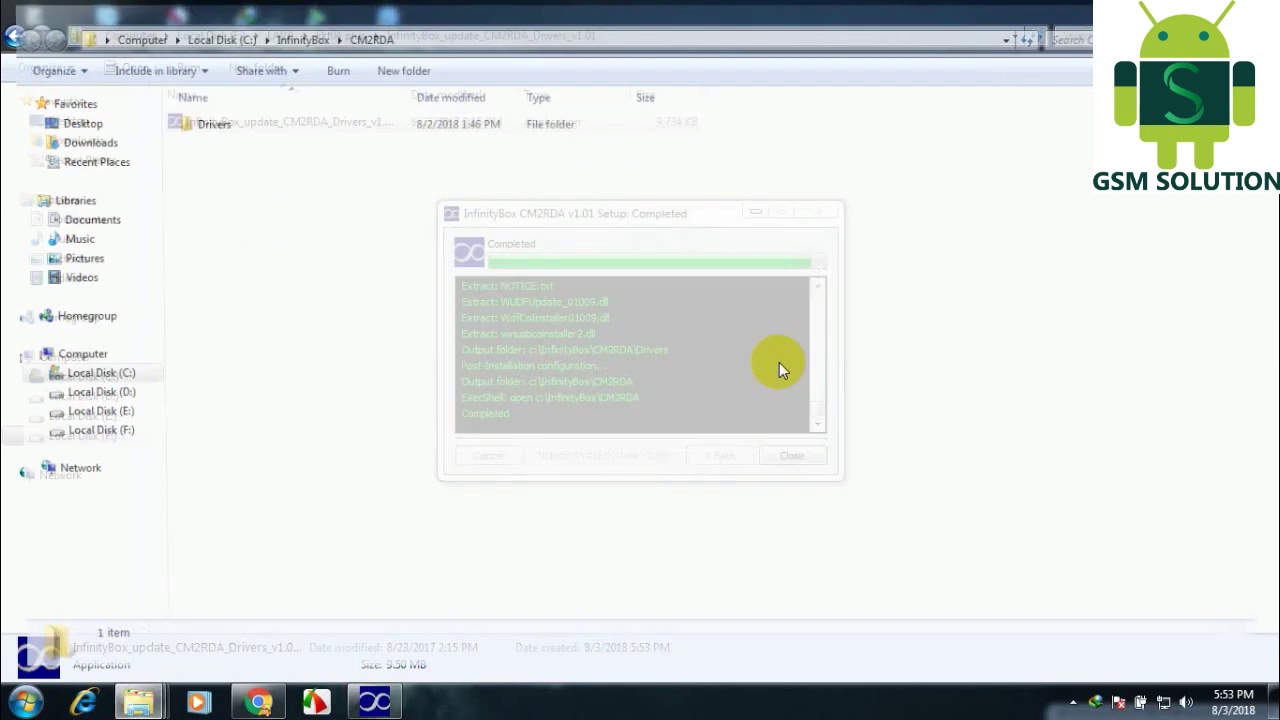
- Install the libusb-win32 driver with Drivers\FeaturePhone\32install.exe, then close the finished CM2RDA setup
double_click(208, 121)
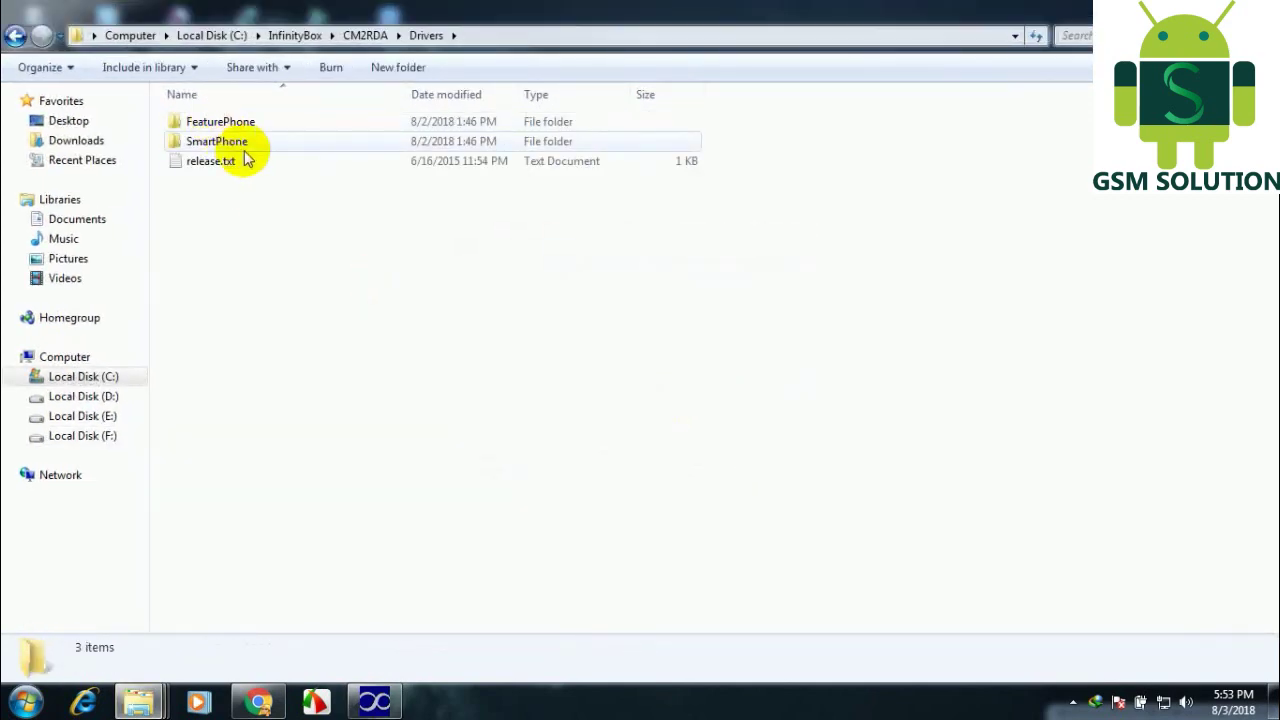
double_click(242, 121)
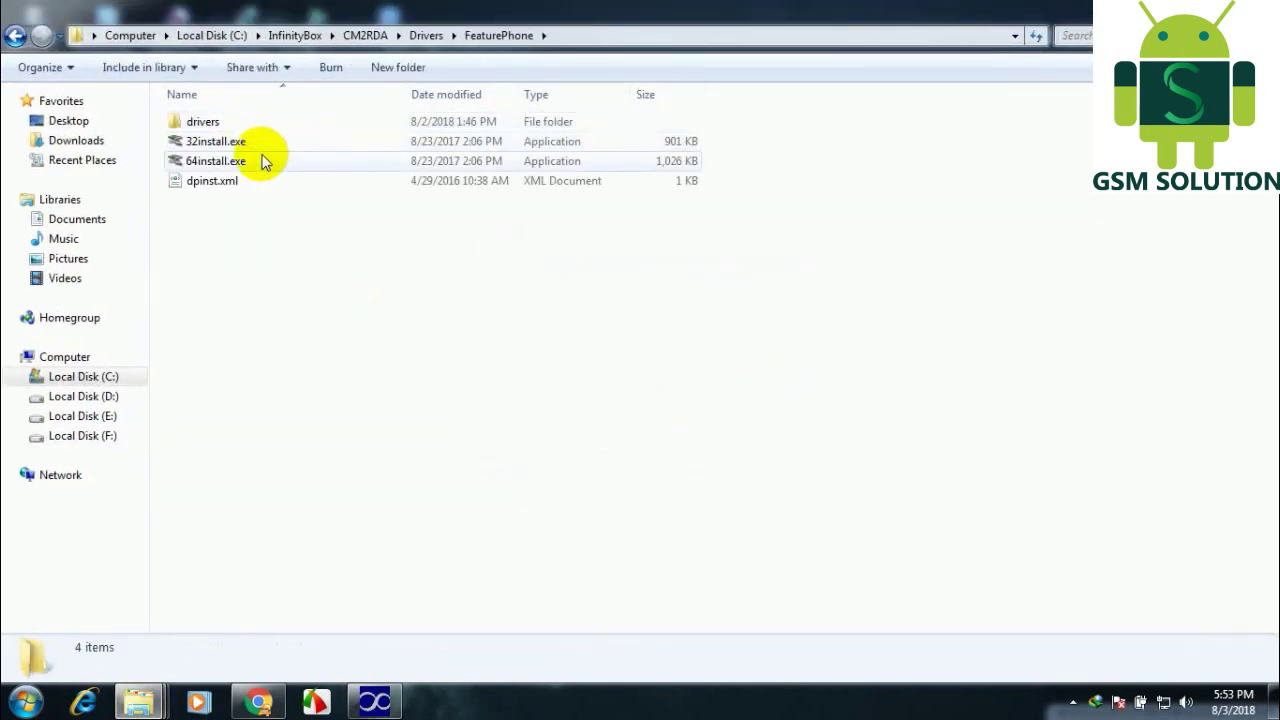
double_click(266, 145)
left_click(433, 436)
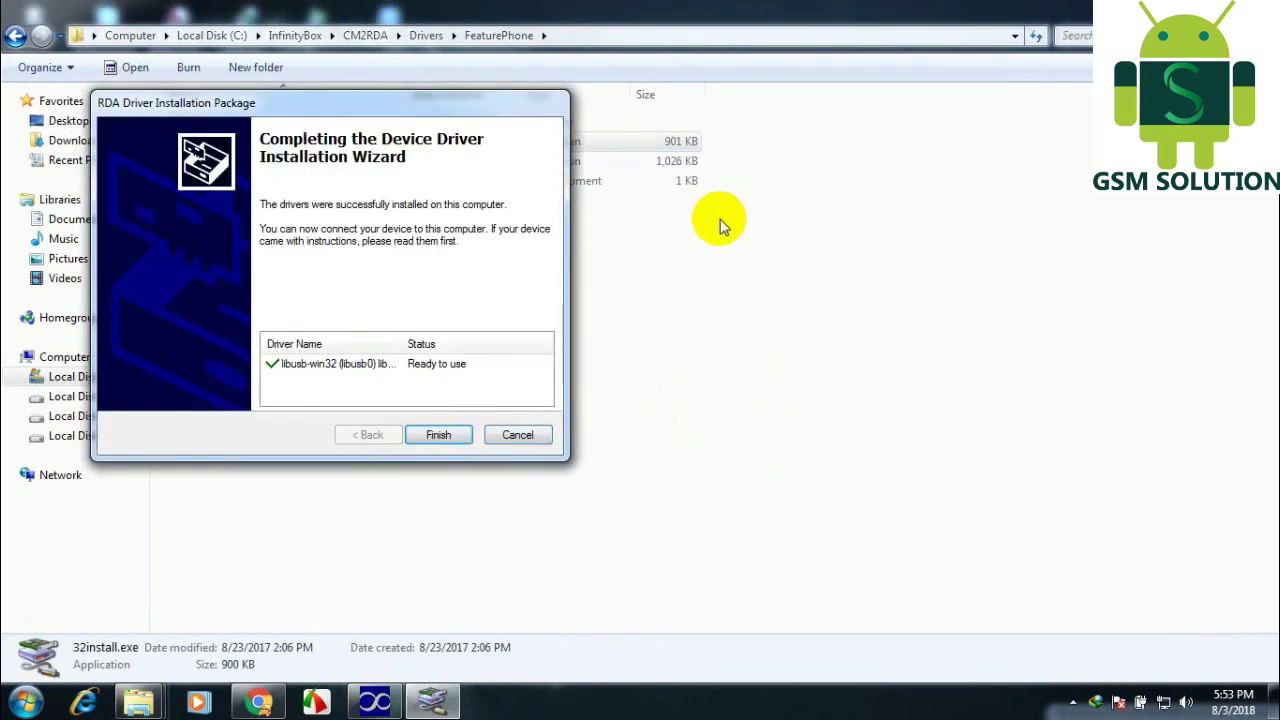
left_click(438, 435)
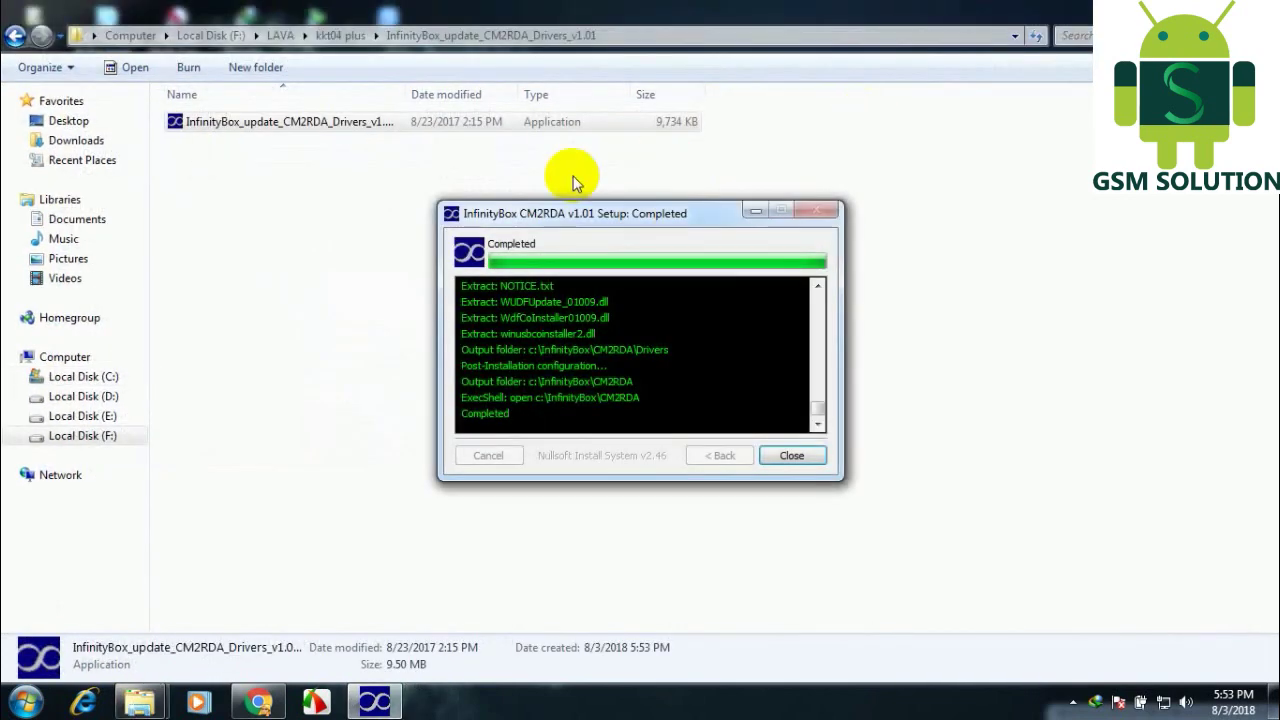
left_click(791, 455)
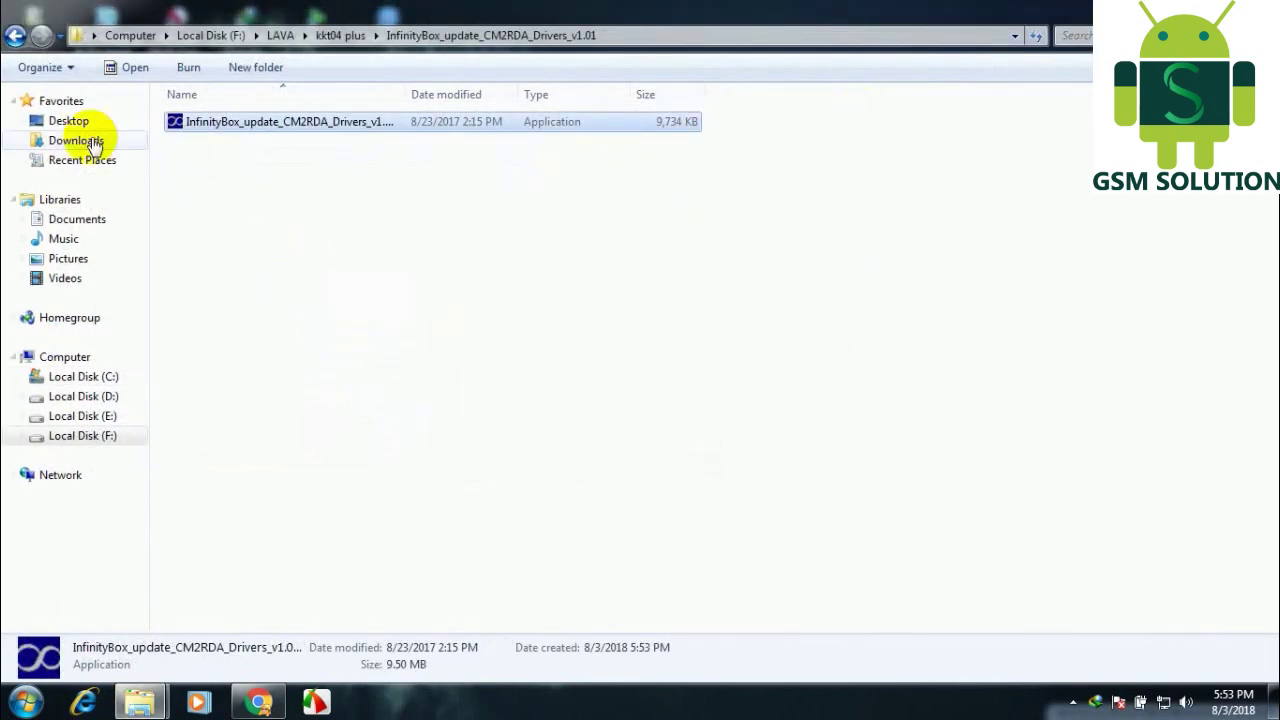
- Launch the RDA download tool from the extracted ProductLineToolV8.00.14_20140703 folder
left_click(15, 35)
left_click(295, 162)
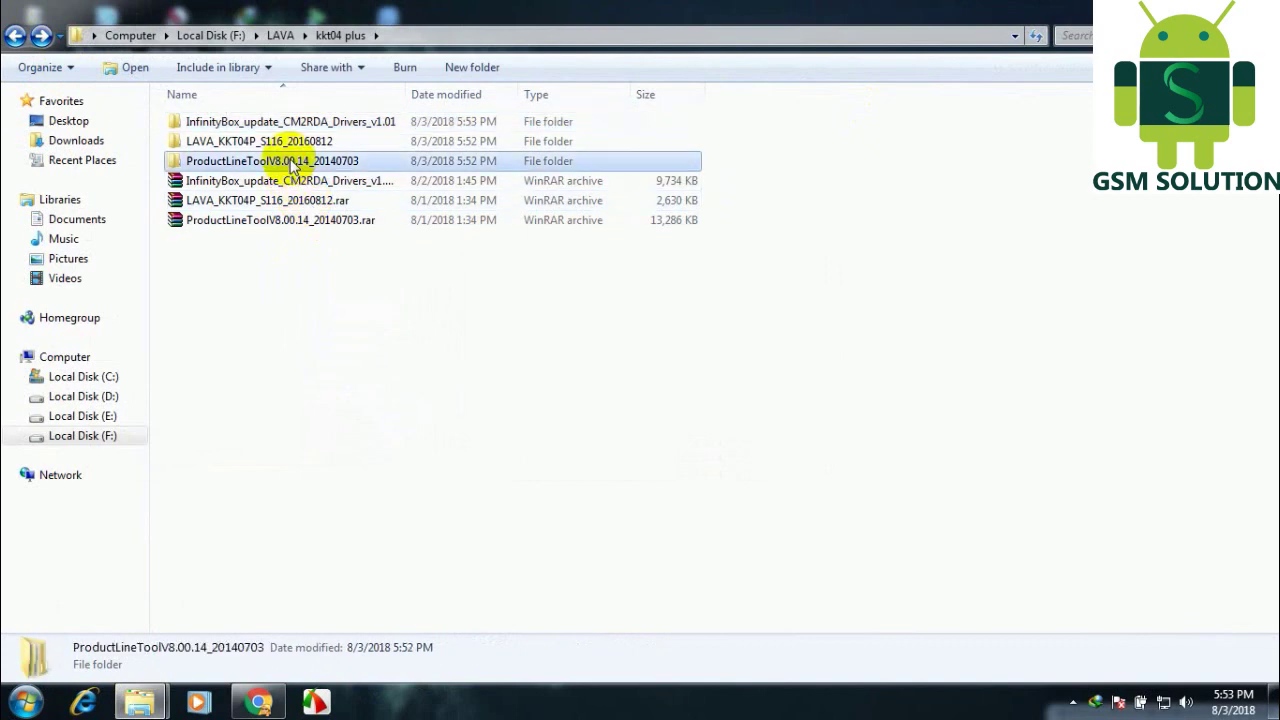
double_click(295, 162)
double_click(289, 124)
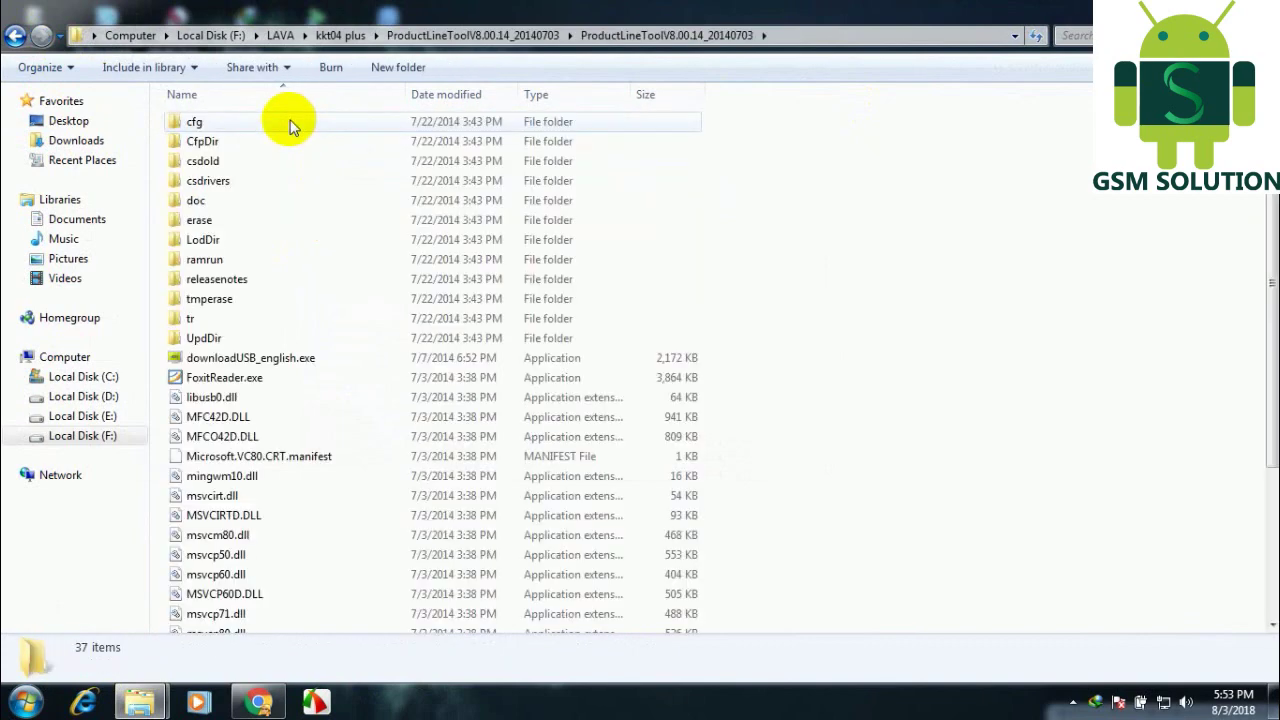
double_click(240, 360)
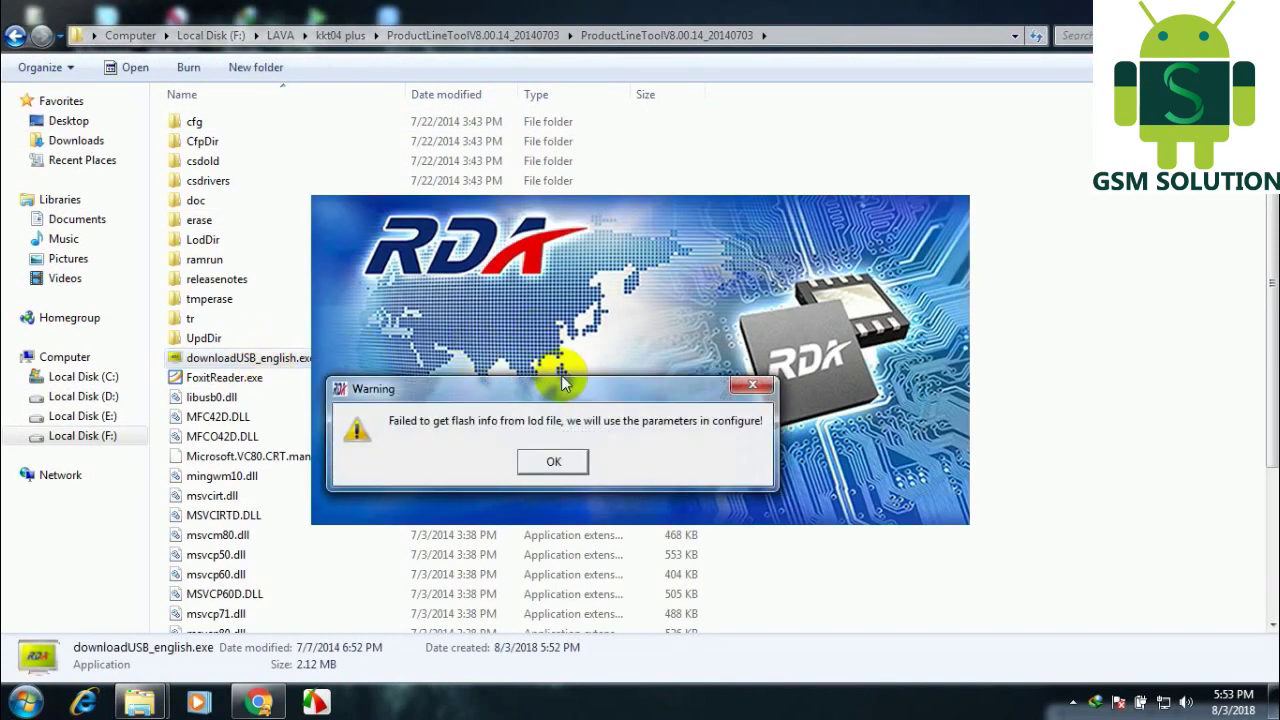
- Dismiss the flash info warning and missing .lod error, then shift the tool right beside Explorer
left_click(545, 464)
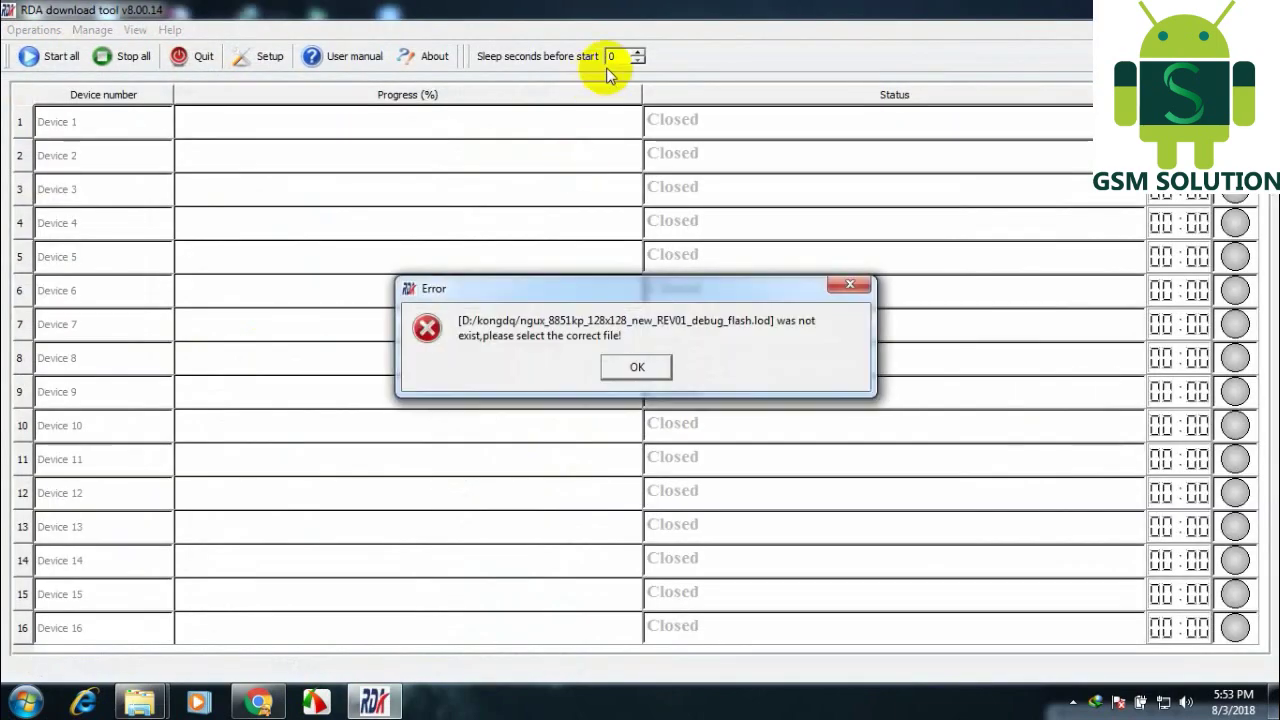
left_click(640, 366)
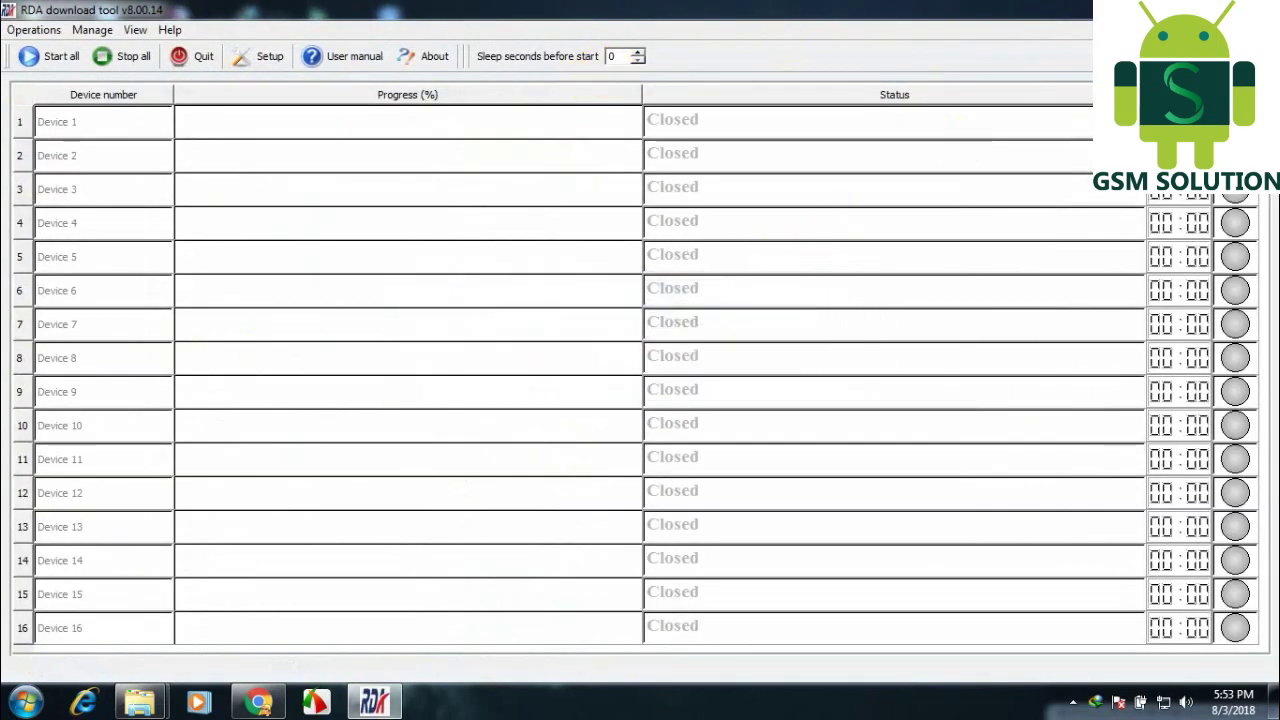
left_click(1245, 10)
left_click_drag(703, 177, 978, 117)
left_click(14, 35)
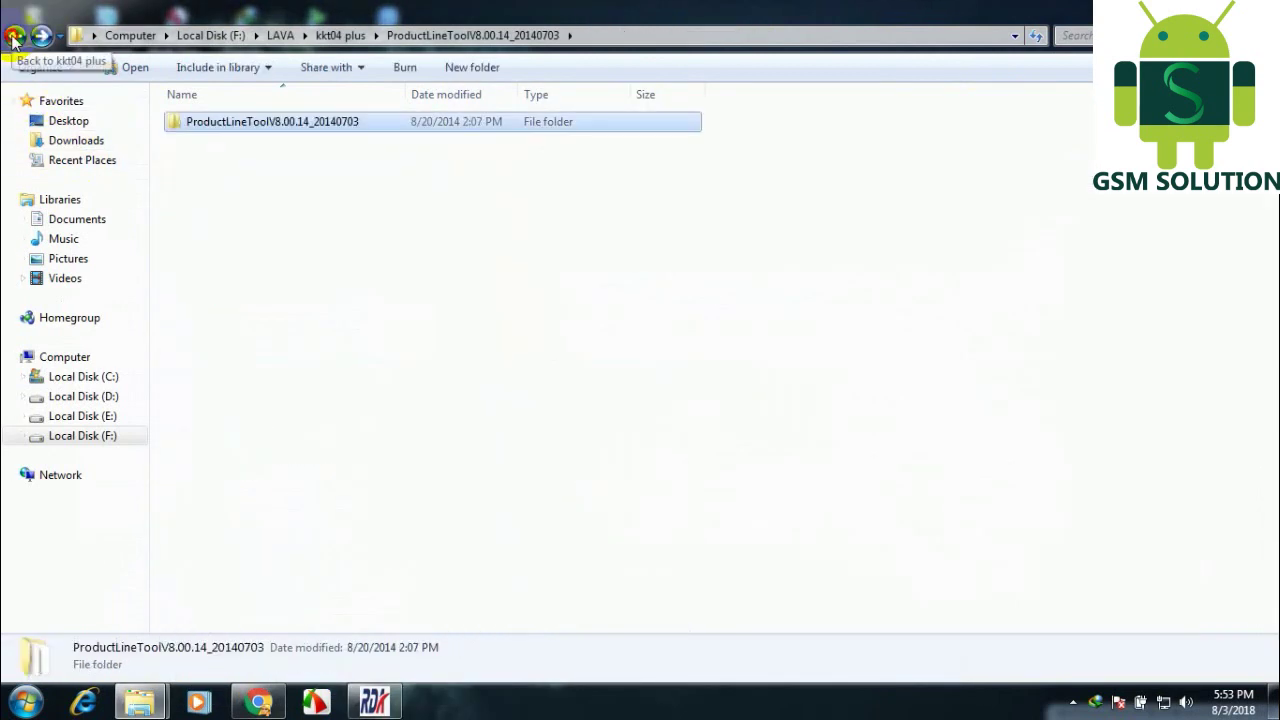
- Locate the LAVA_KKT04P_S116_20160812.lod file in its extracted folder in Explorer
left_click(14, 35)
double_click(206, 141)
left_click(258, 121)
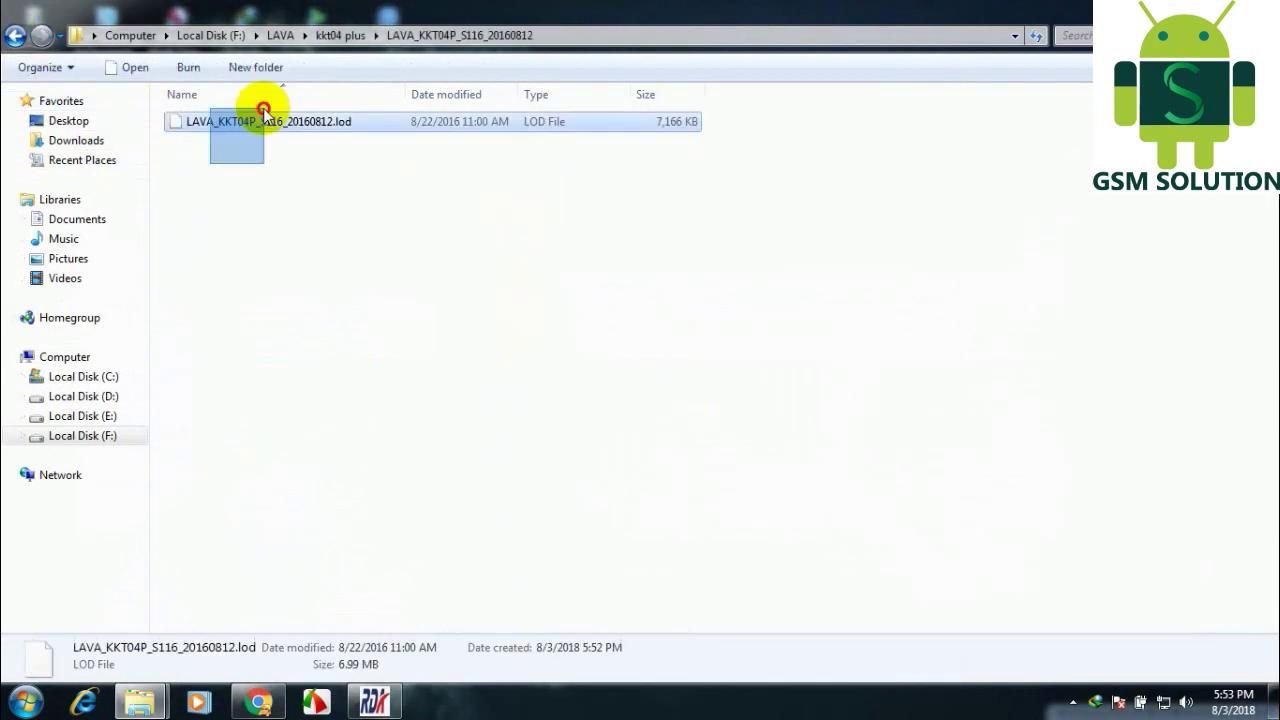
left_click(374, 703)
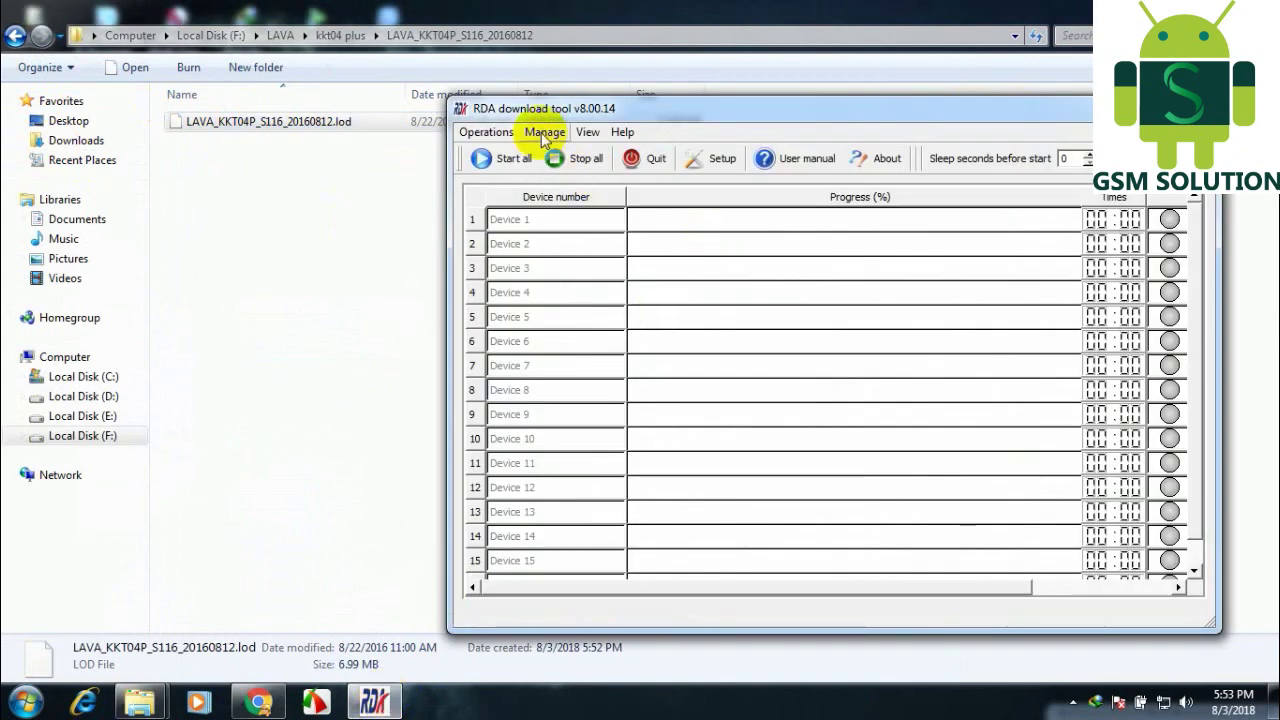
- In Manage > Setup > Download, set F:\LAVA\kkt04 plus\LAVA_KKT04P_S116_20160812\LAVA_KKT04P_S116_20160812.lod as the program file
left_click(545, 134)
left_click(574, 157)
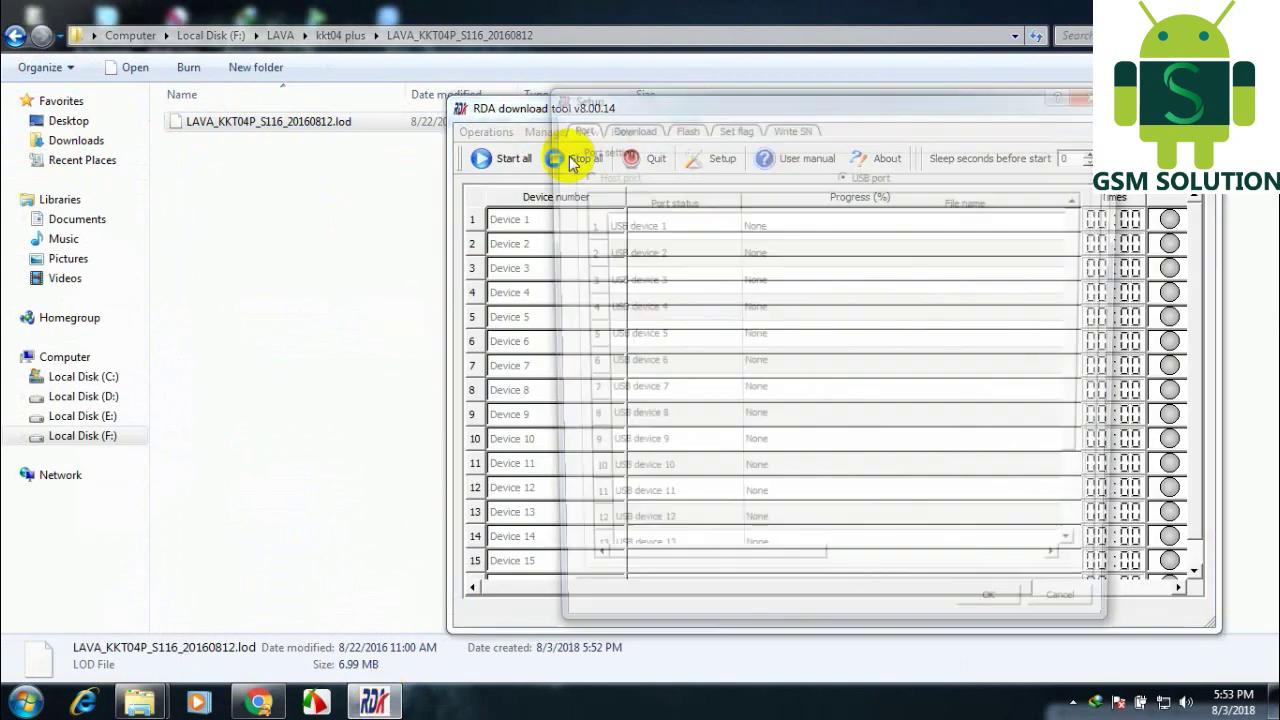
left_click(624, 126)
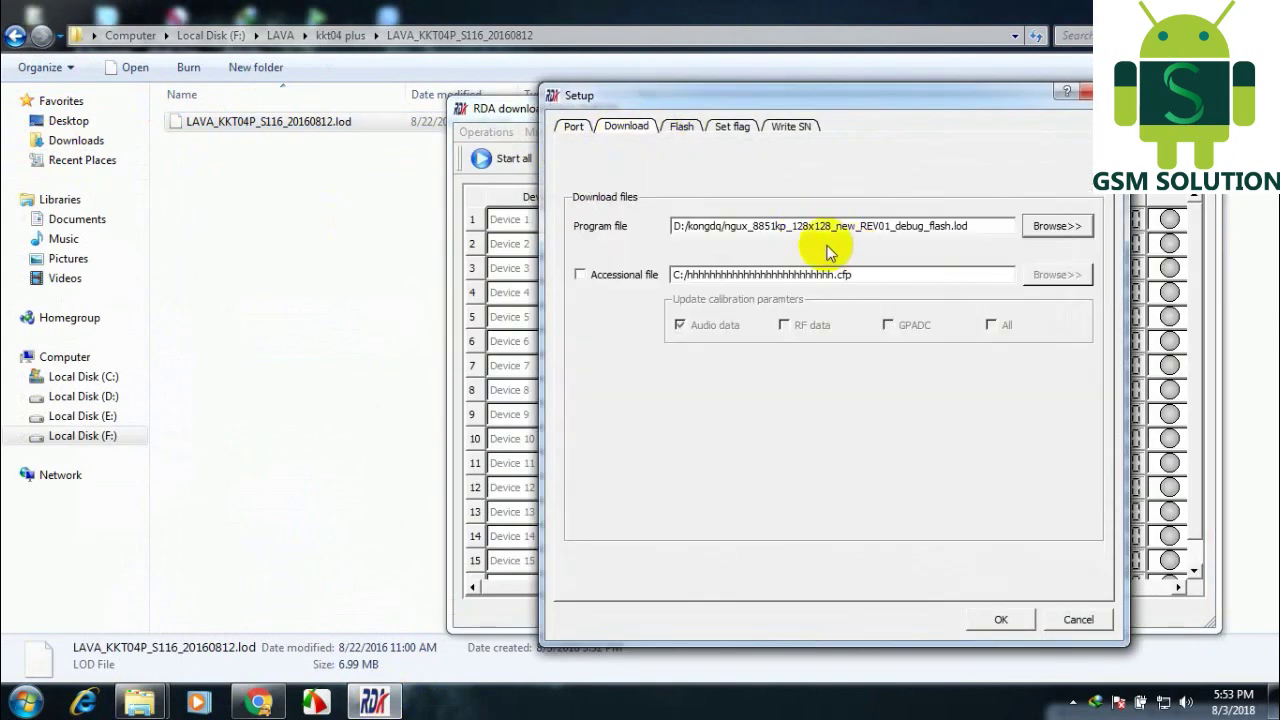
left_click(1058, 226)
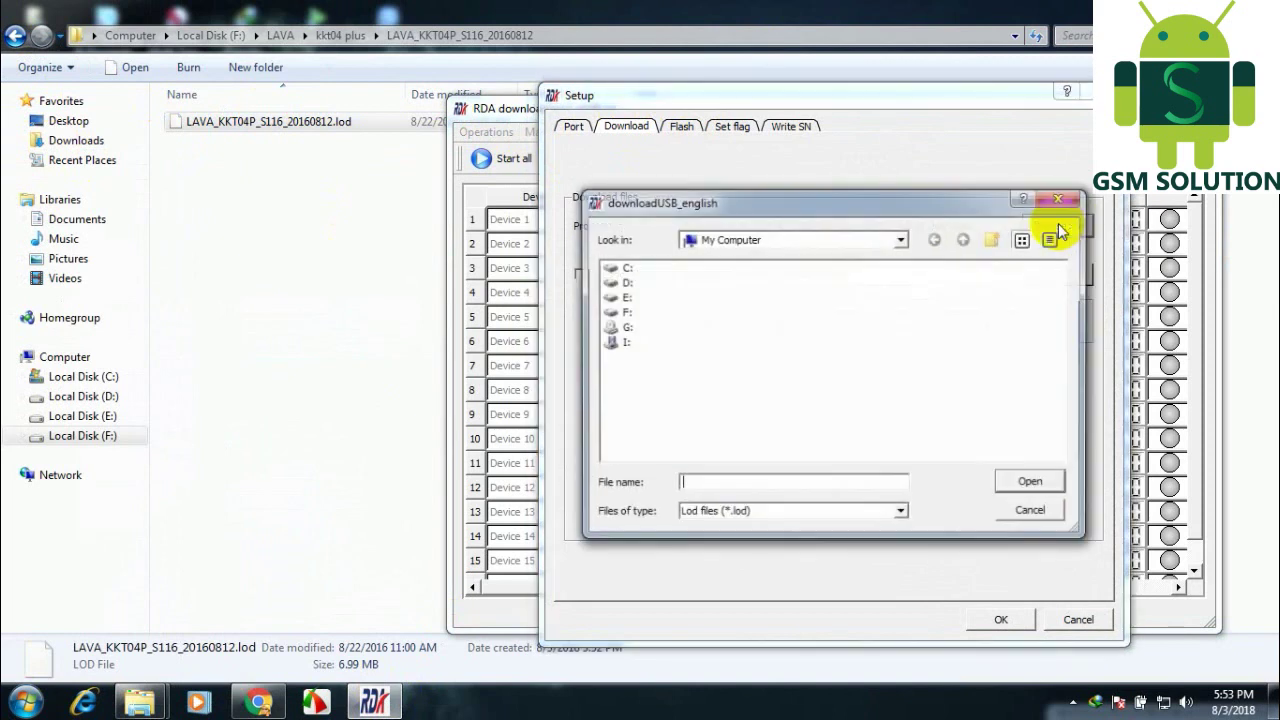
left_click(620, 313)
double_click(620, 315)
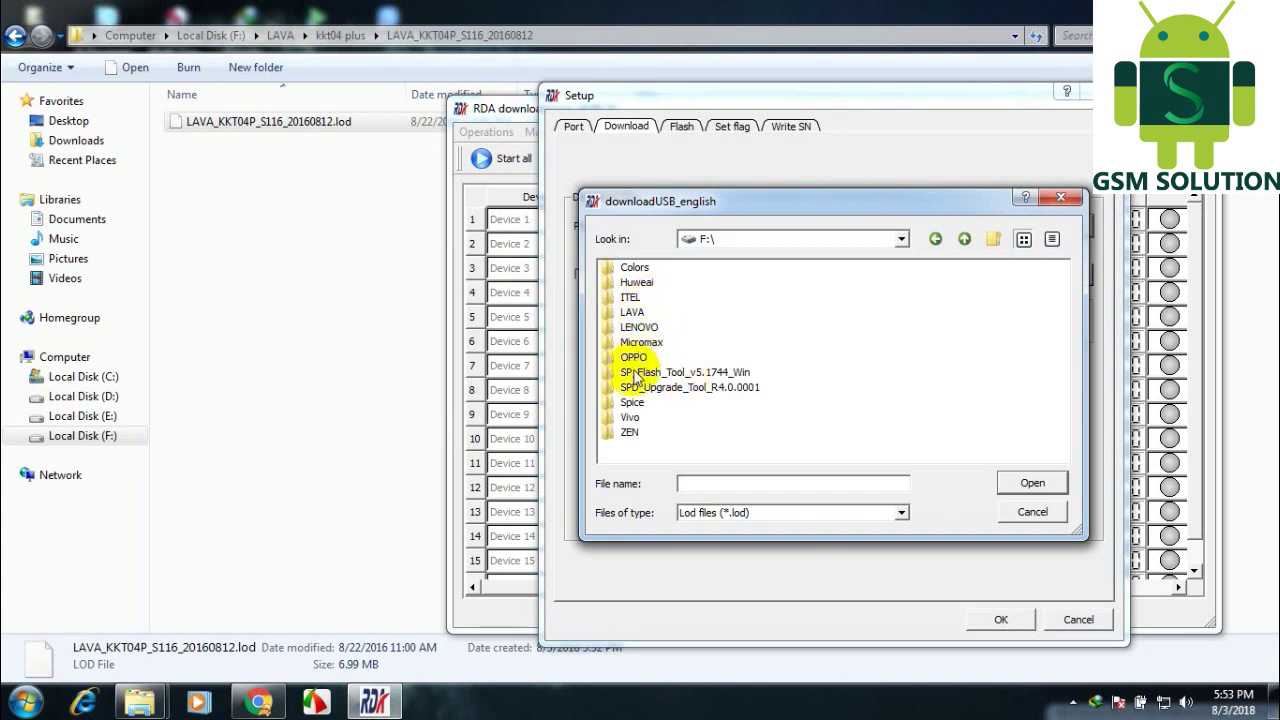
double_click(640, 313)
double_click(652, 268)
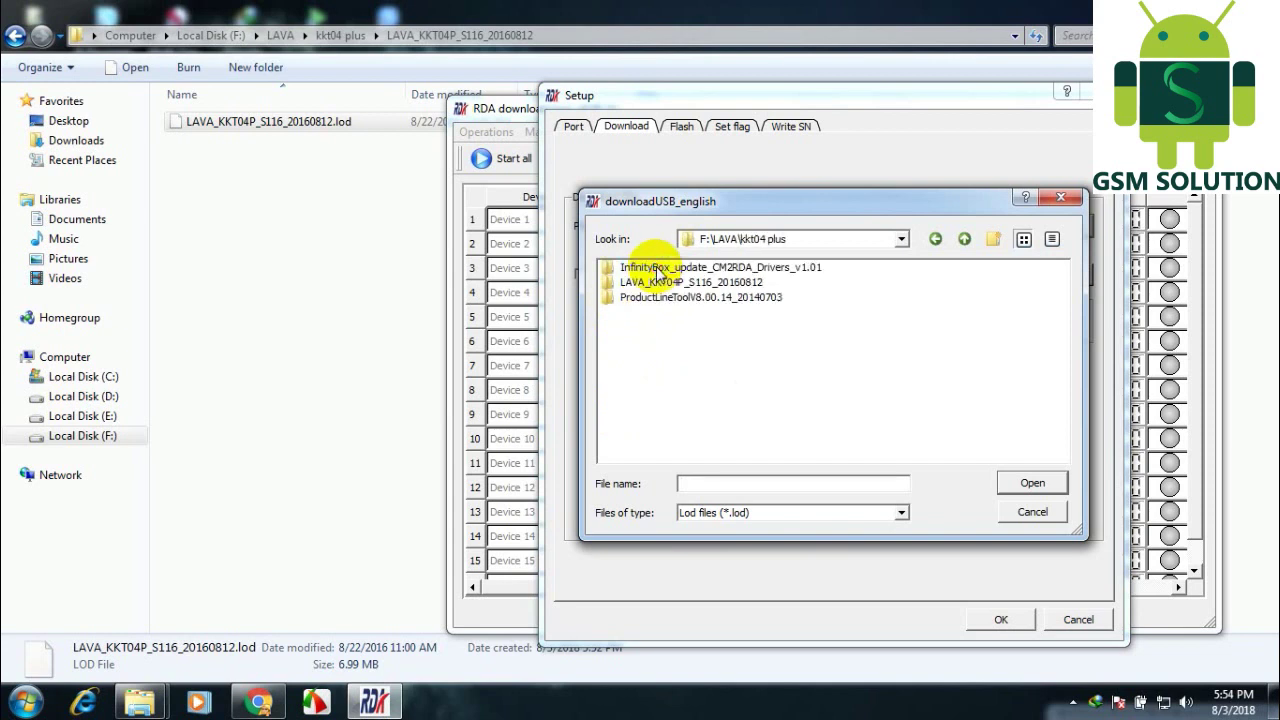
double_click(679, 286)
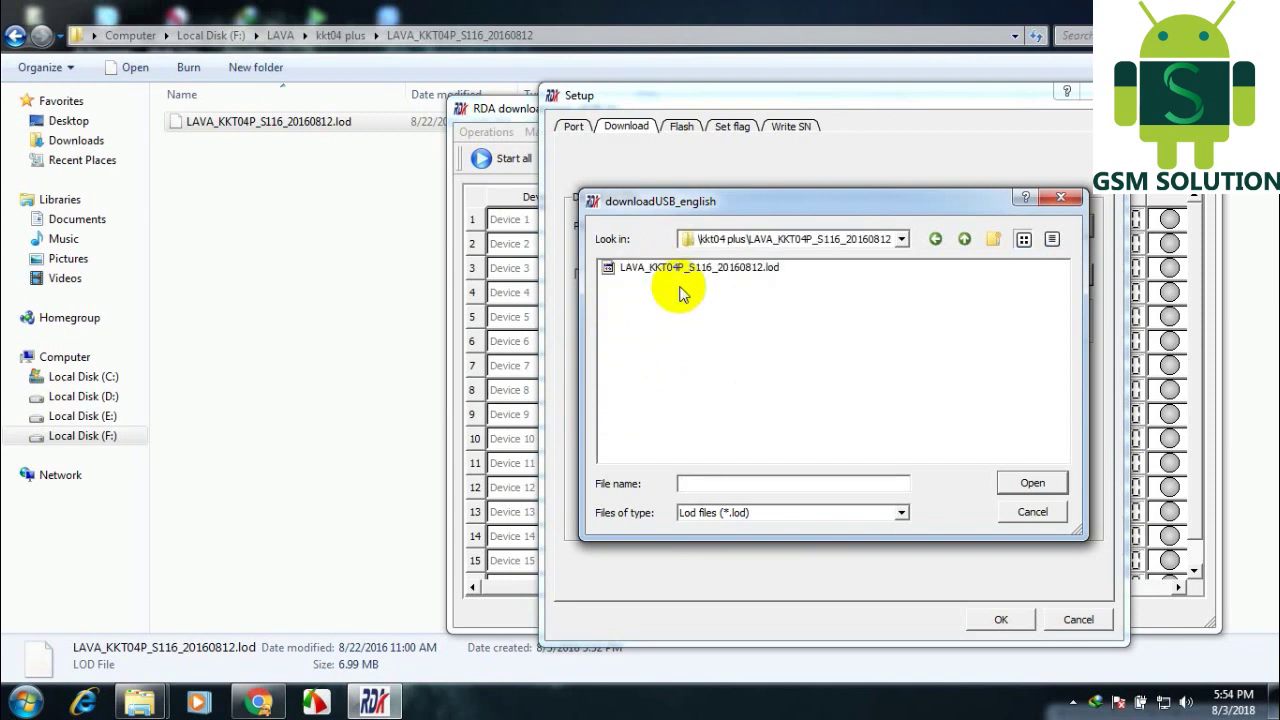
left_click(690, 272)
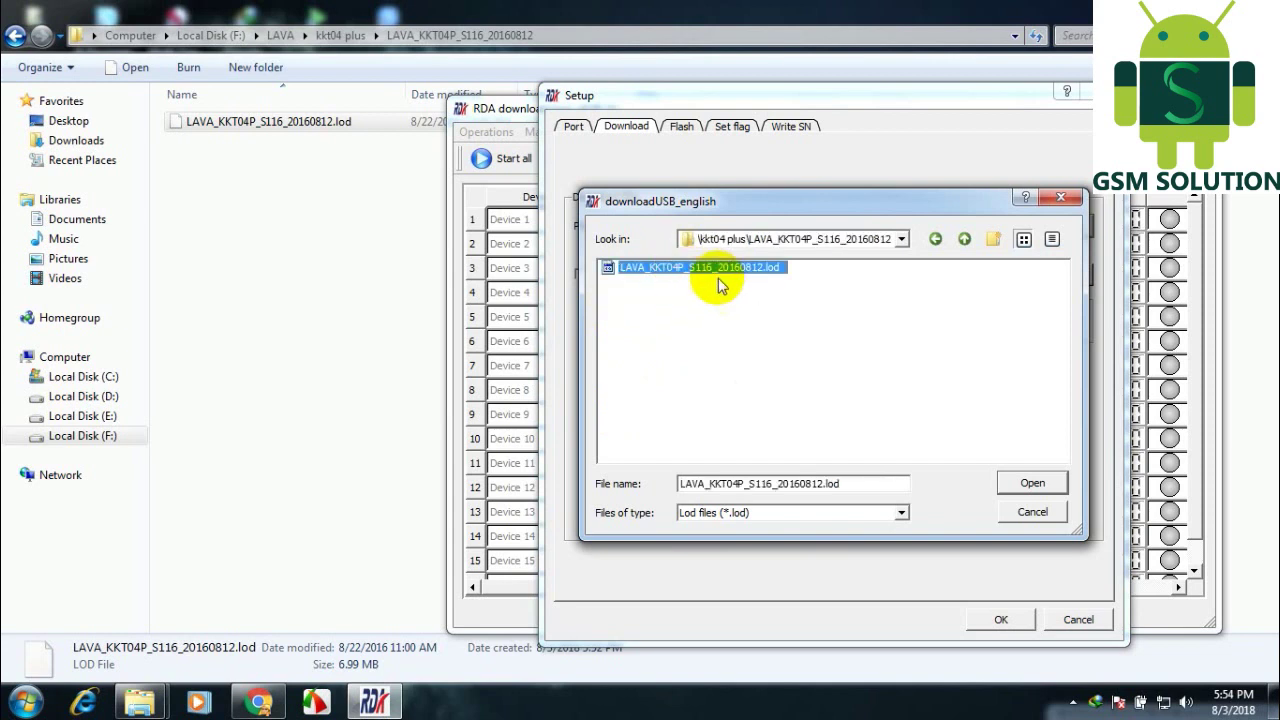
left_click(1030, 484)
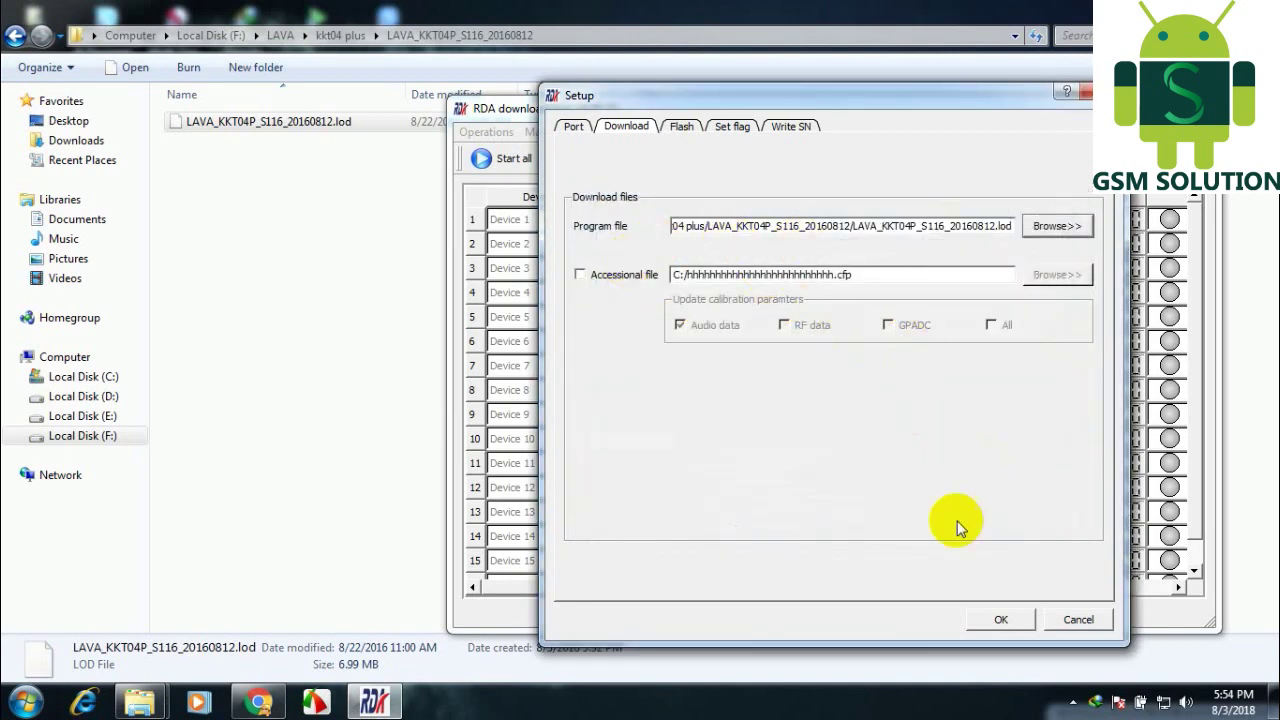
left_click(1000, 619)
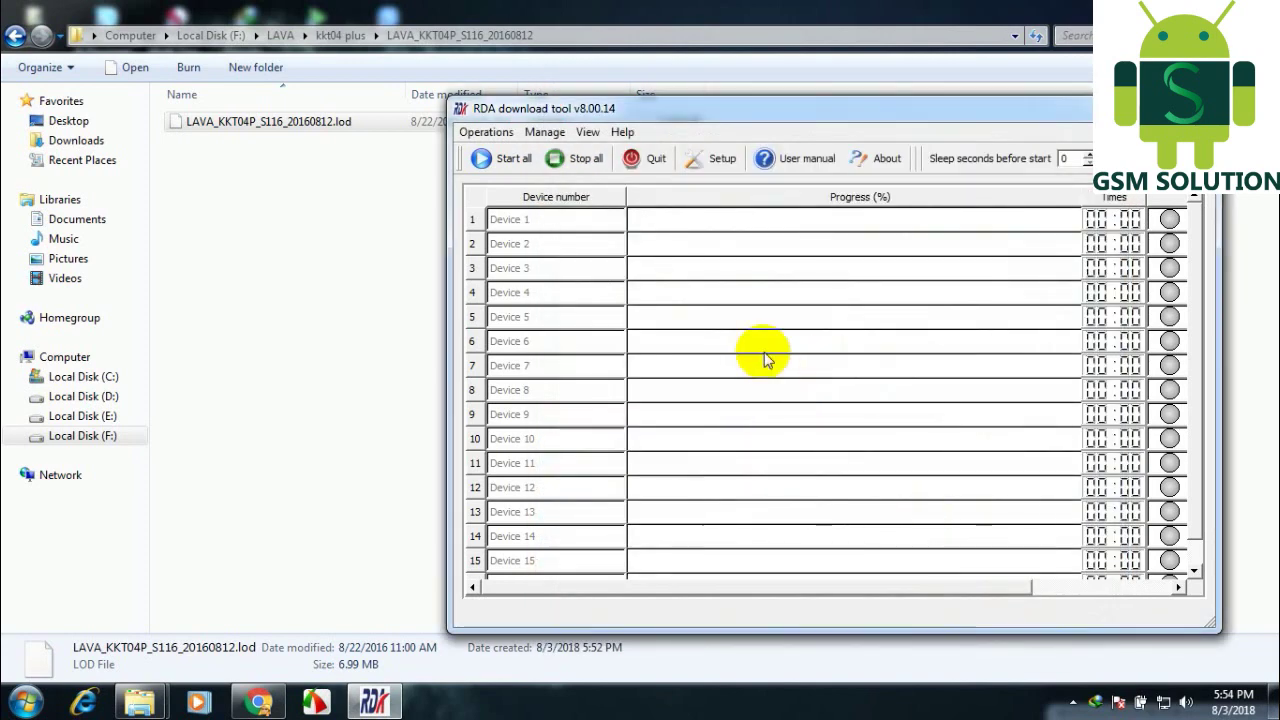
left_click_drag(836, 111, 883, 105)
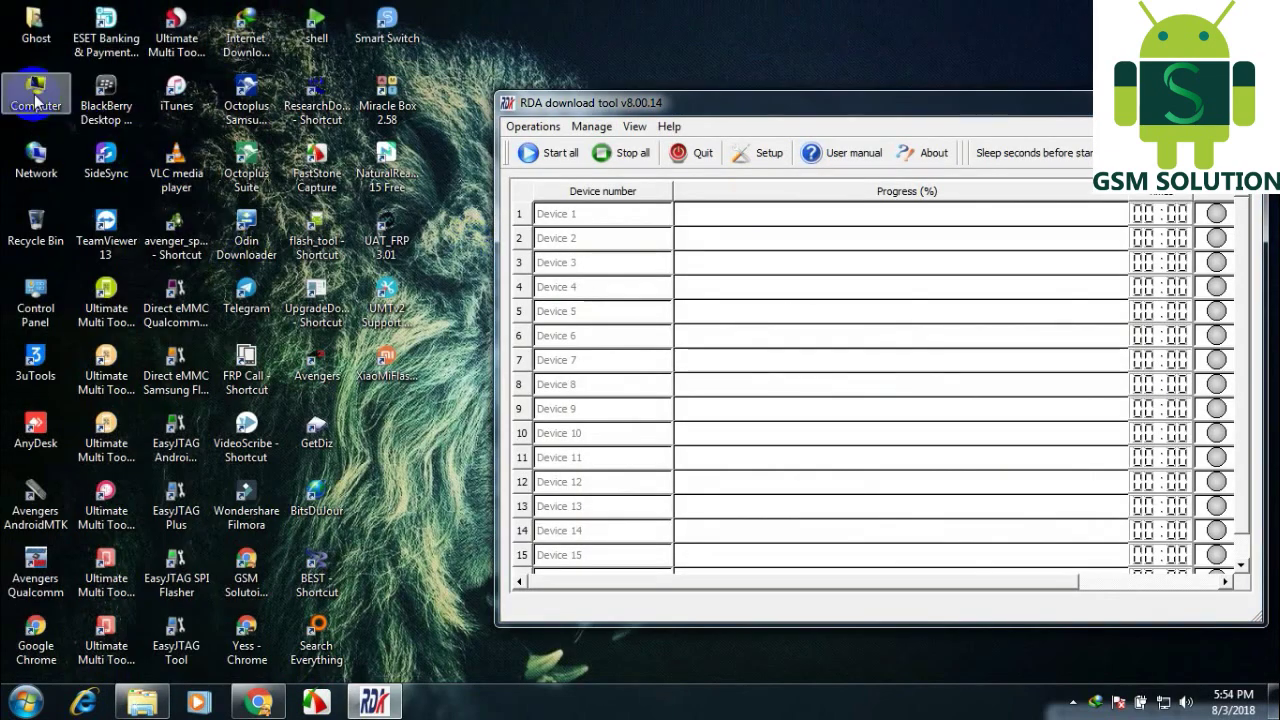
- Open Device Manager via Computer > Manage and narrow the window beside the RDA tool
right_click(22, 88)
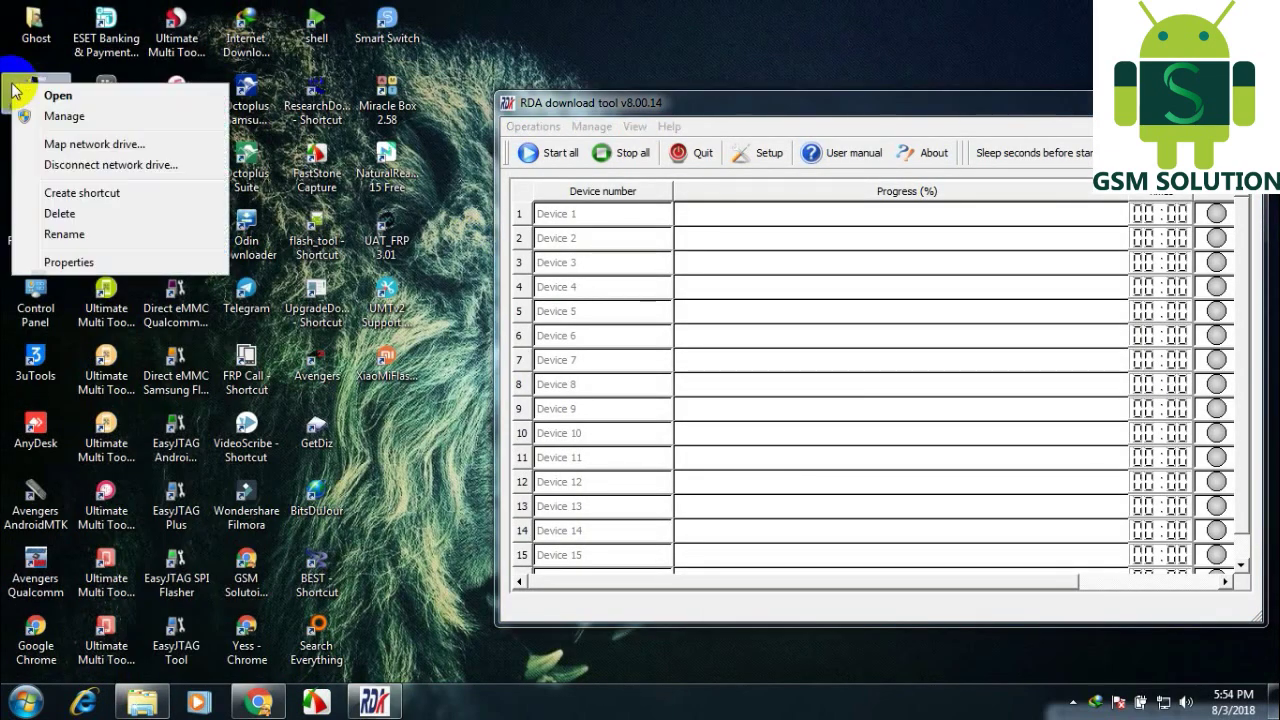
left_click(58, 117)
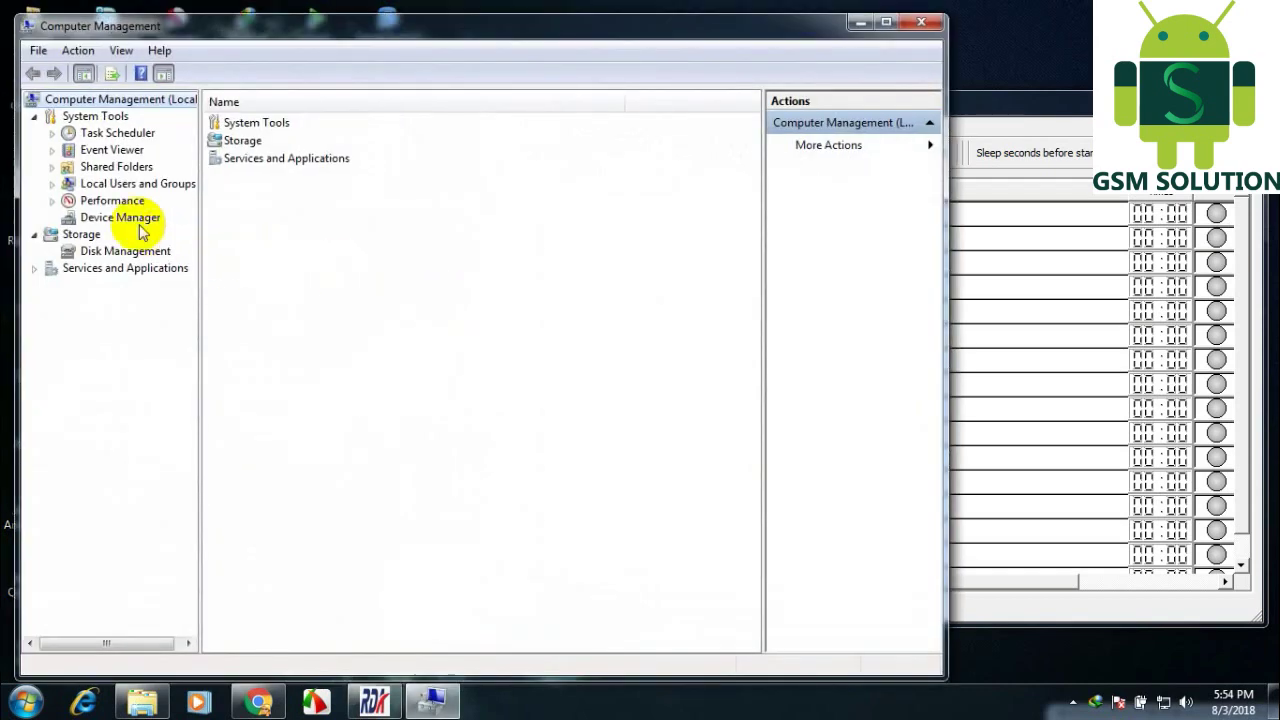
left_click(135, 219)
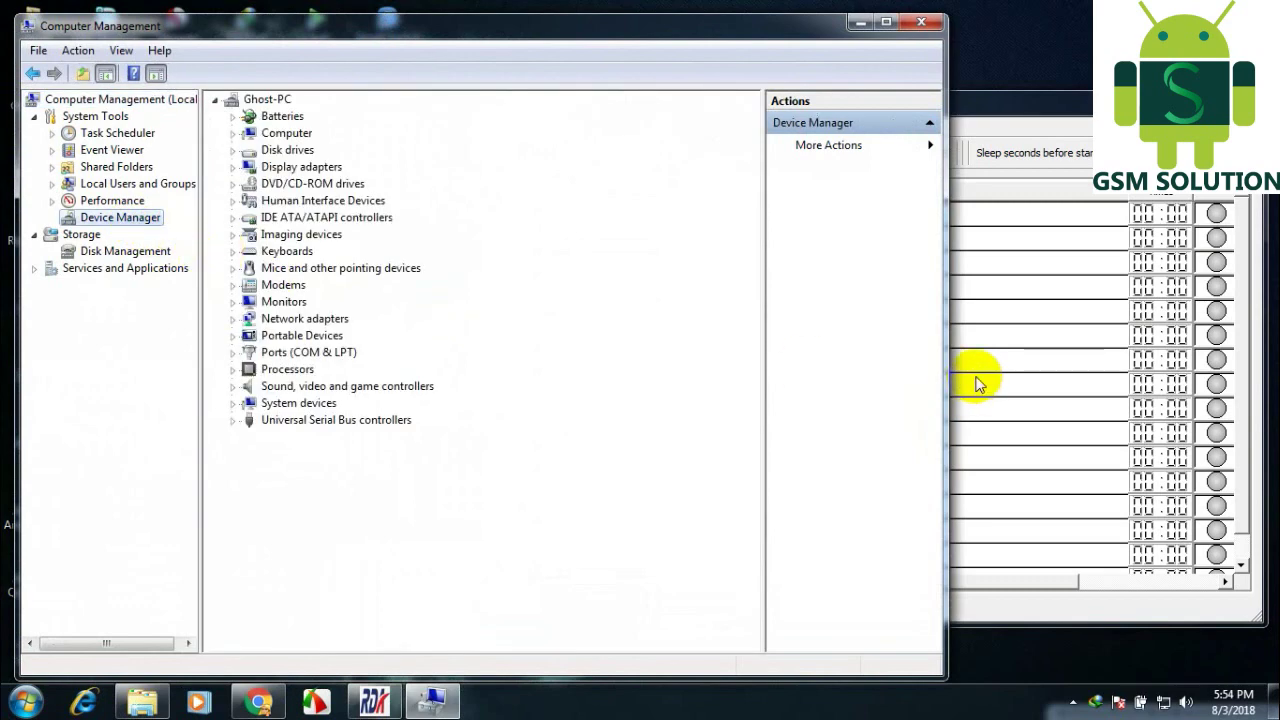
left_click_drag(940, 349, 487, 369)
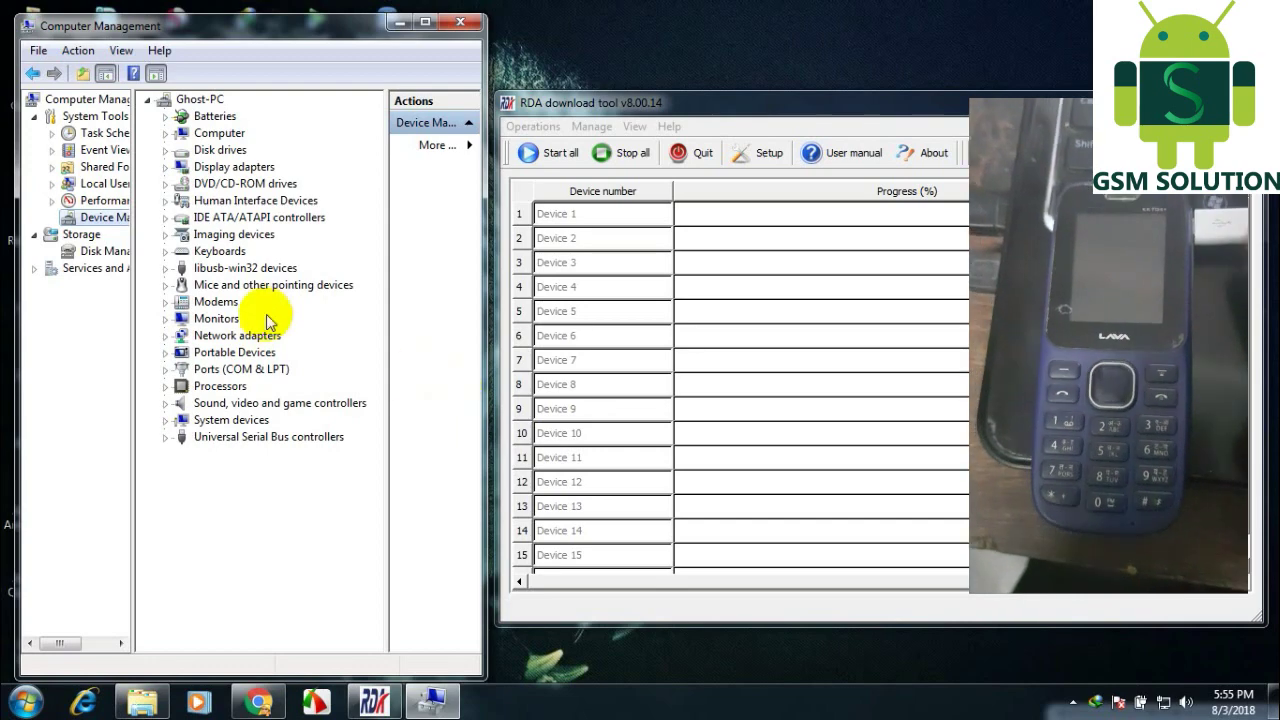
- Confirm the phone under libusb-win32 devices, then start flashing with Start all
left_click(250, 268)
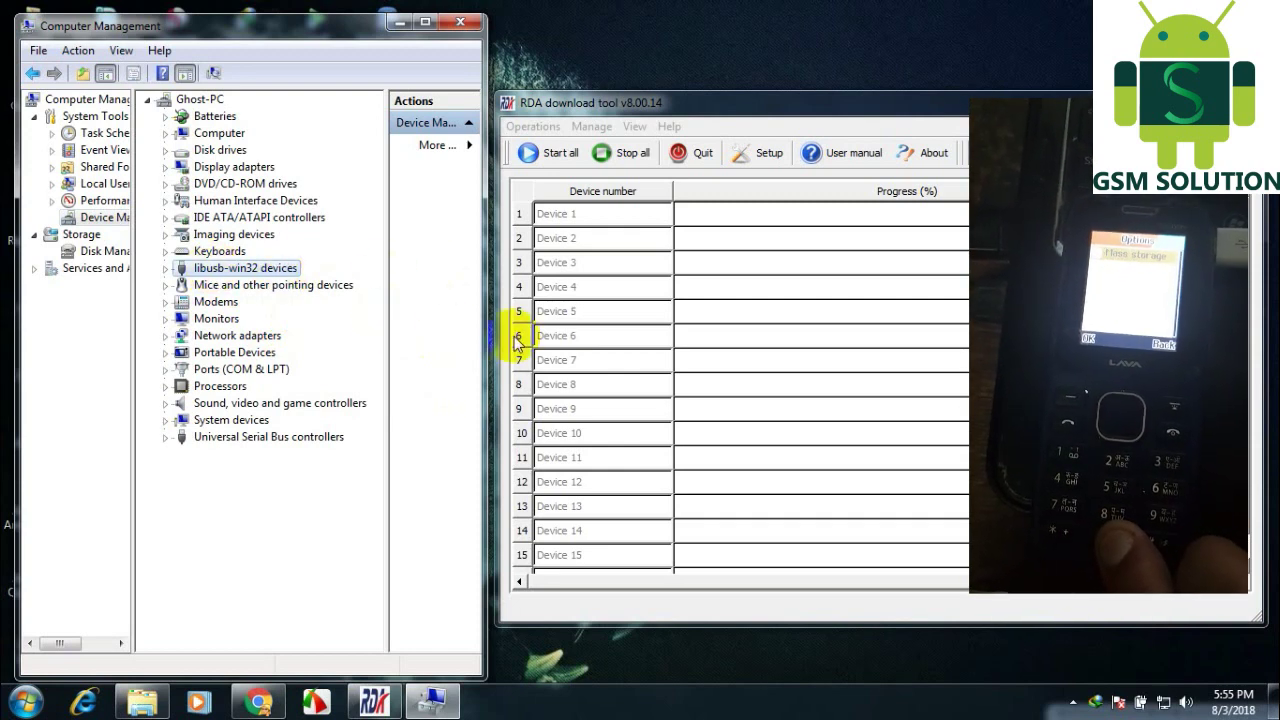
left_click(545, 155)
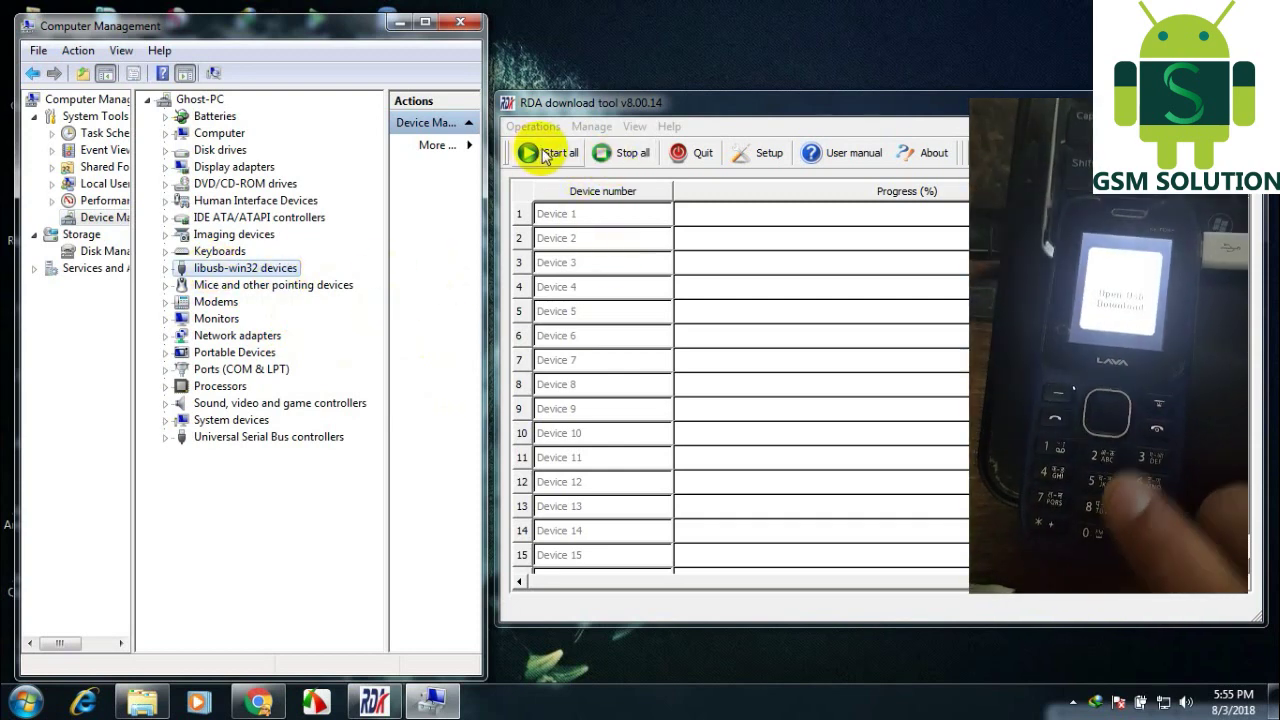